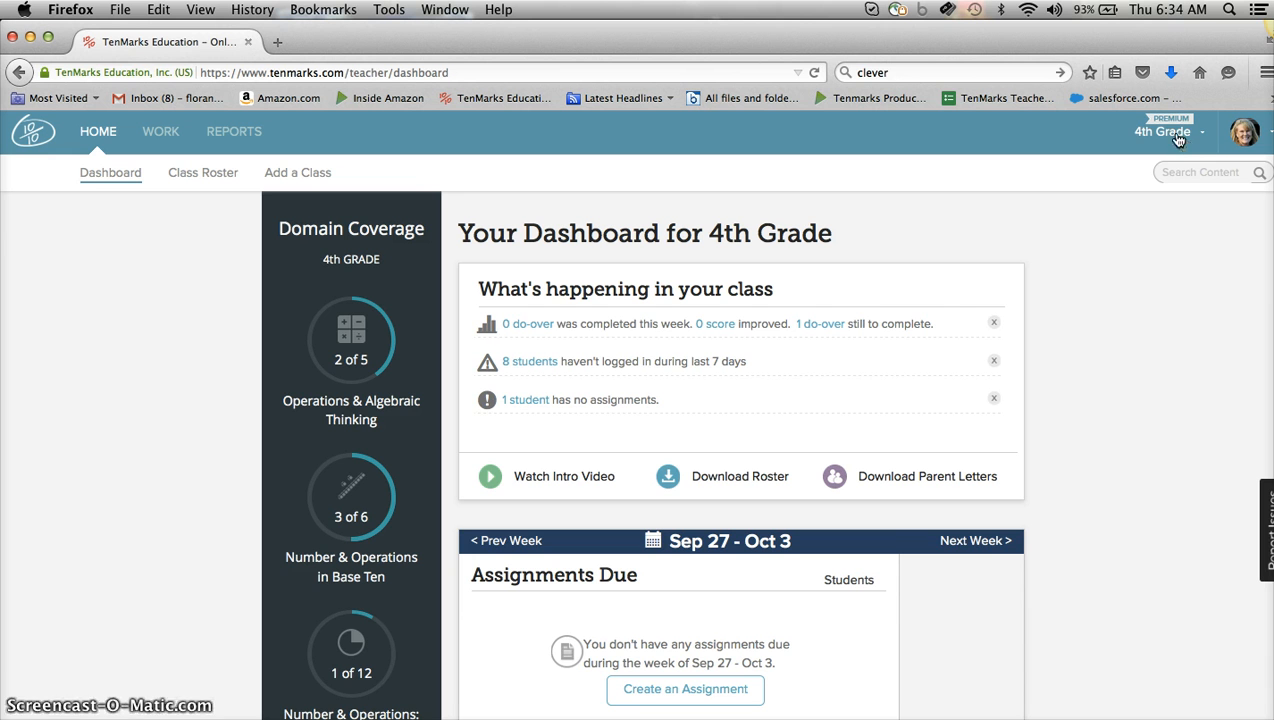
# Switch to the 4th Grade class and open its class roster.
pyautogui.click(1180, 137)
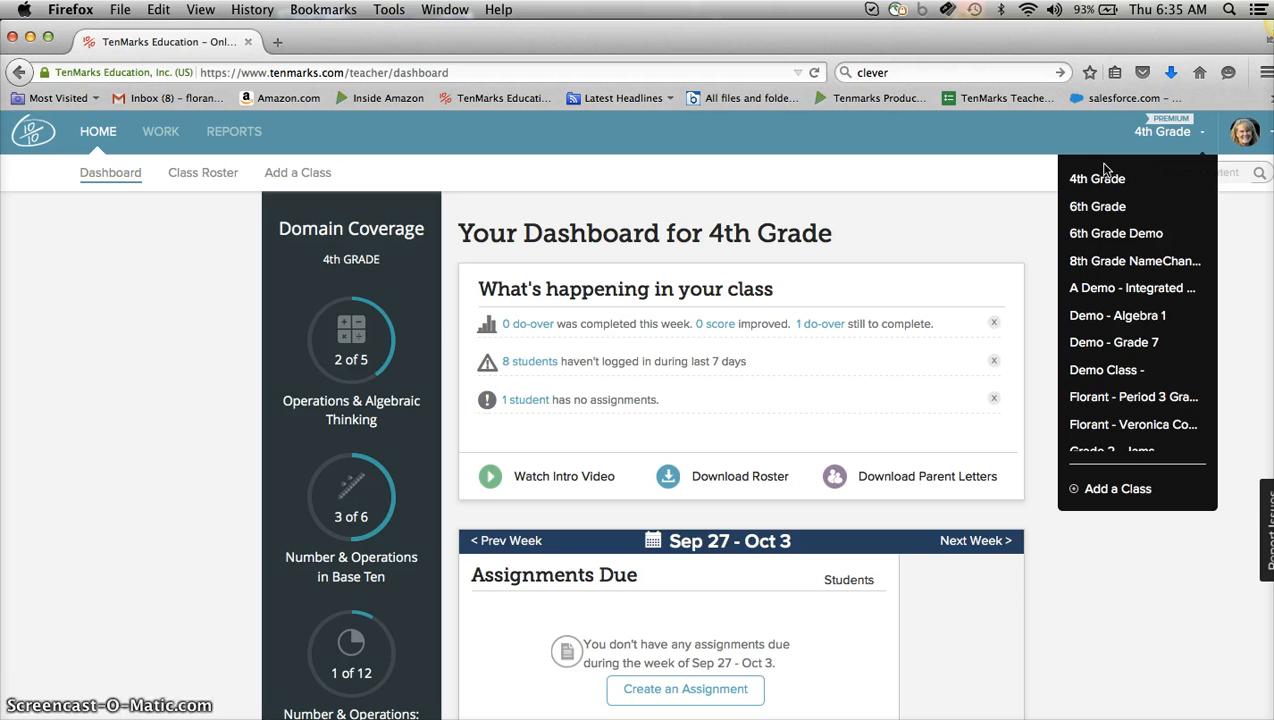
pyautogui.click(1101, 180)
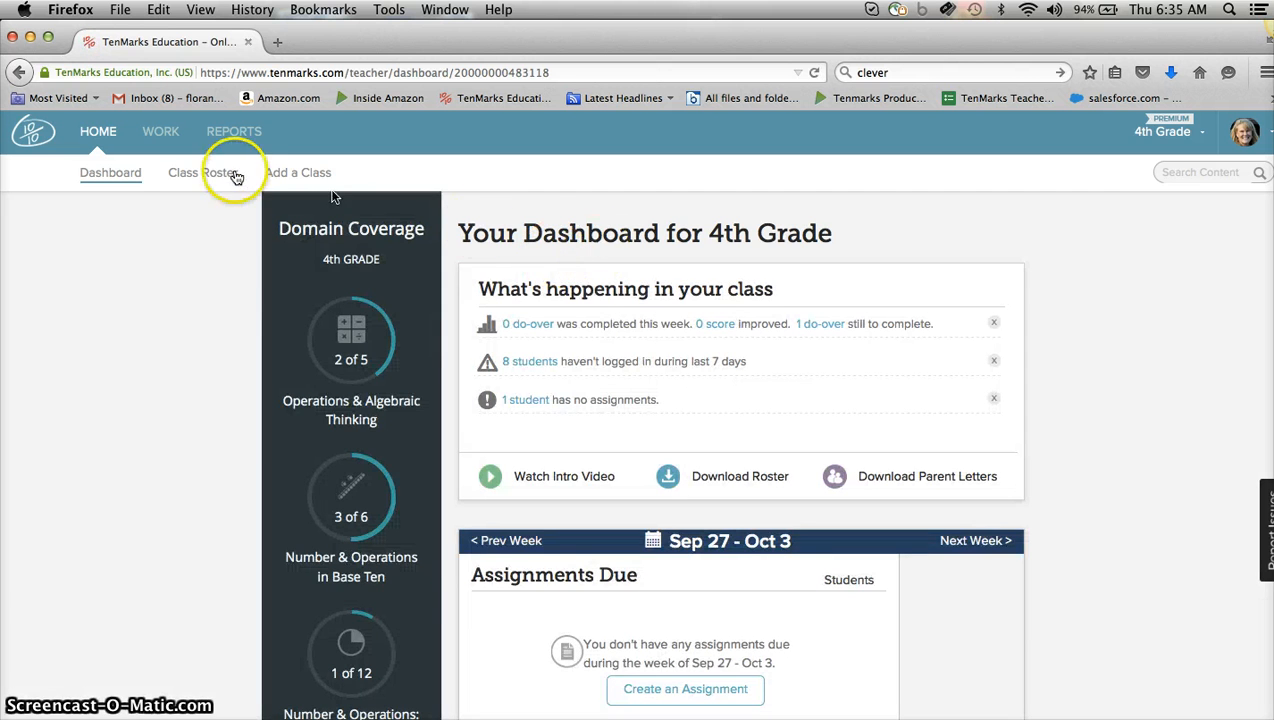
pyautogui.click(205, 170)
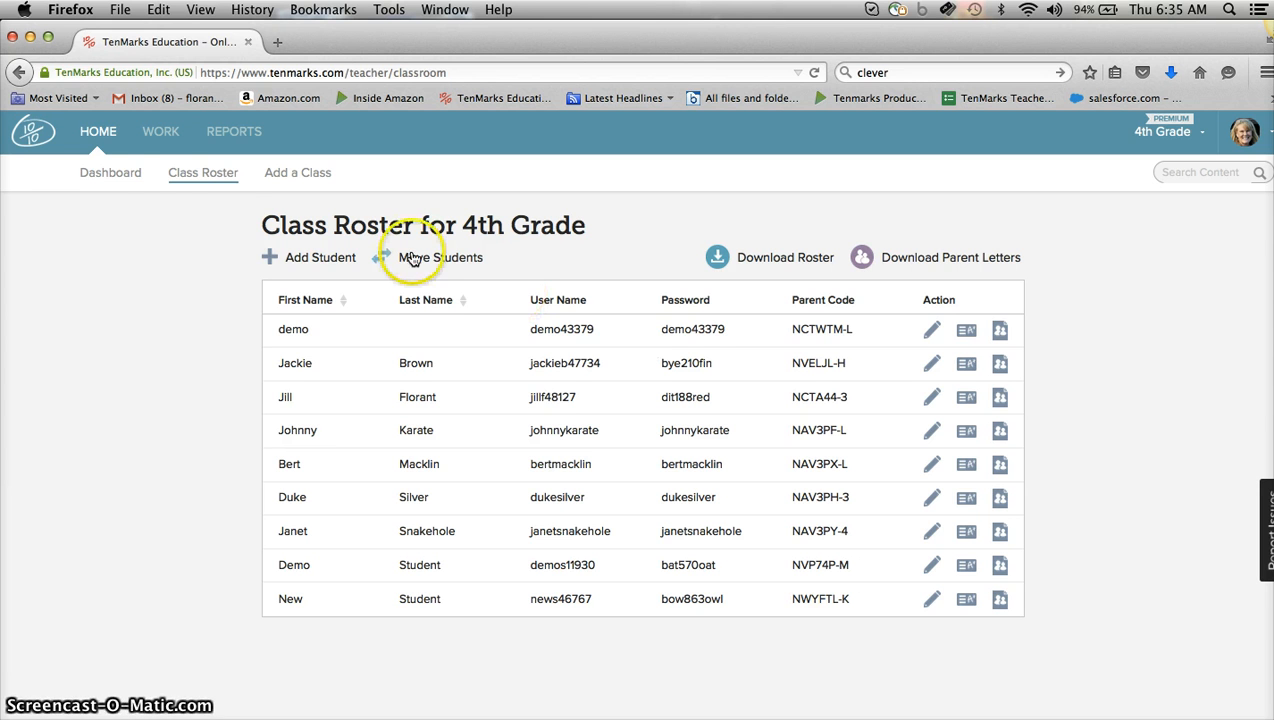
# Review the listed steps for adding a flexible-grouping class in the Word document, then return to the browser.
pyautogui.click(98, 131)
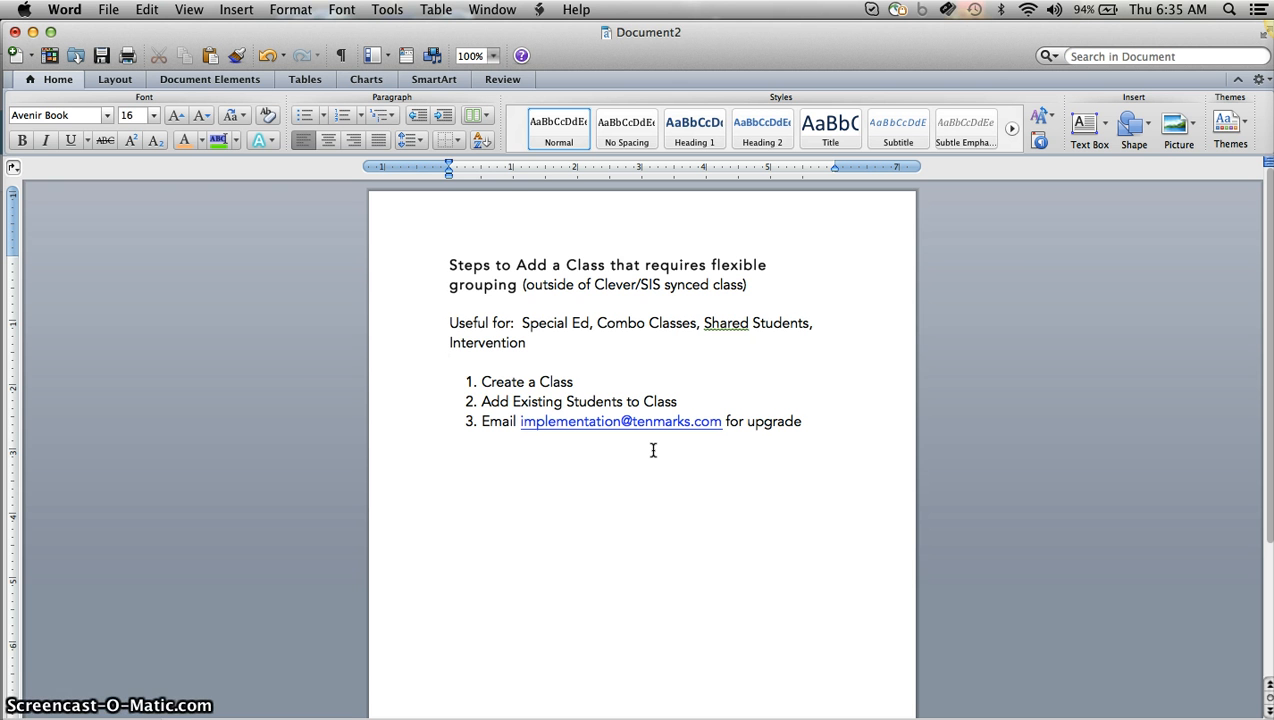
pyautogui.click(778, 622)
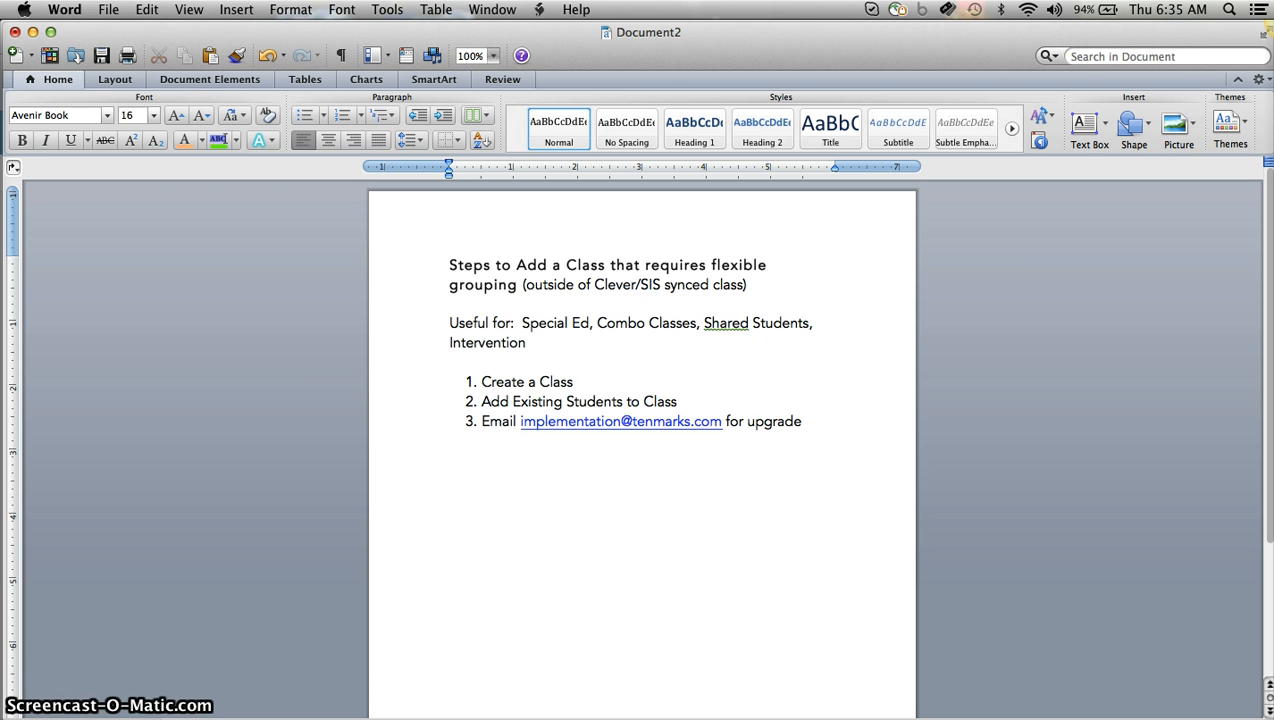
pyautogui.press('super+Tab')
pyautogui.click(861, 440)
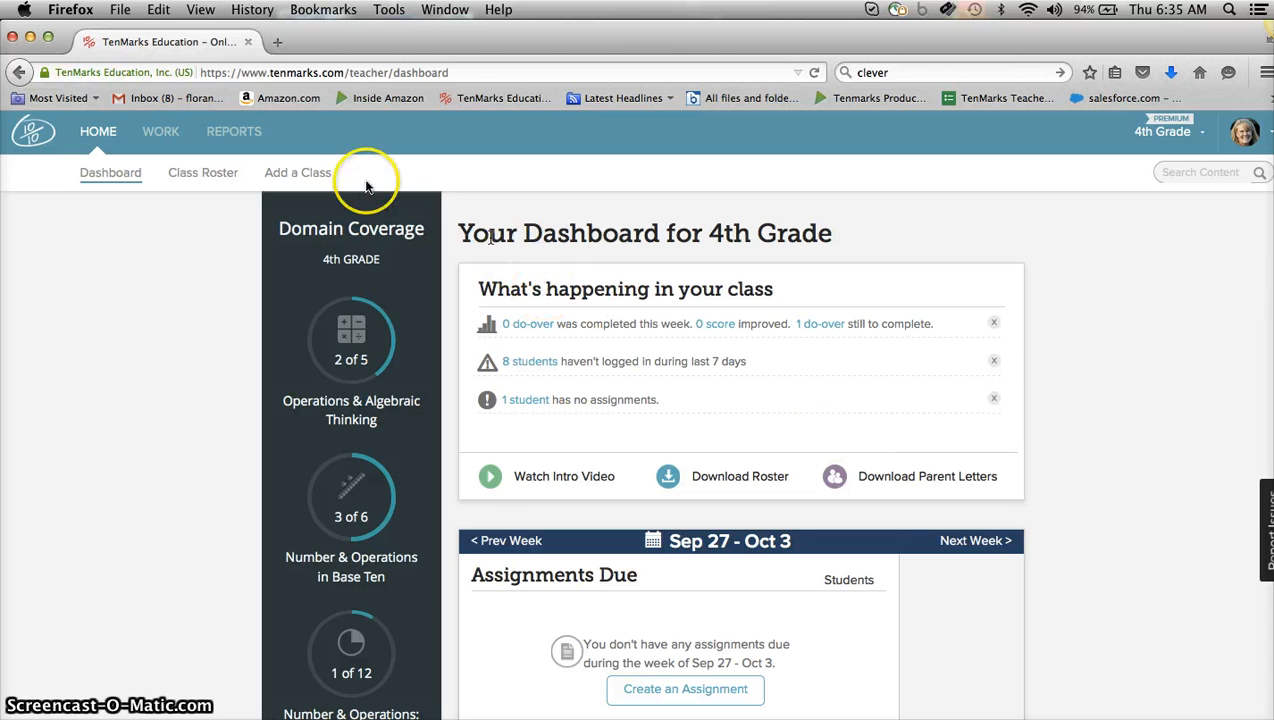
# Start adding a new class and set its class level to Grade 5.
pyautogui.click(318, 175)
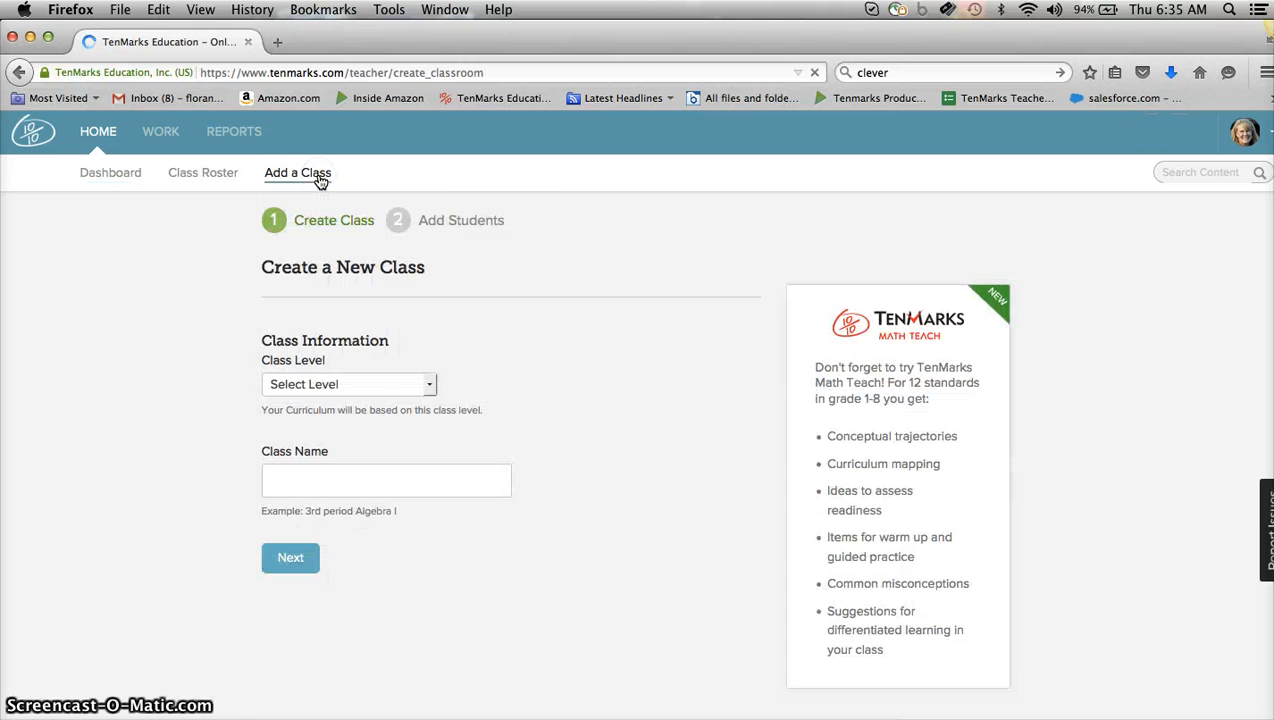
pyautogui.click(336, 390)
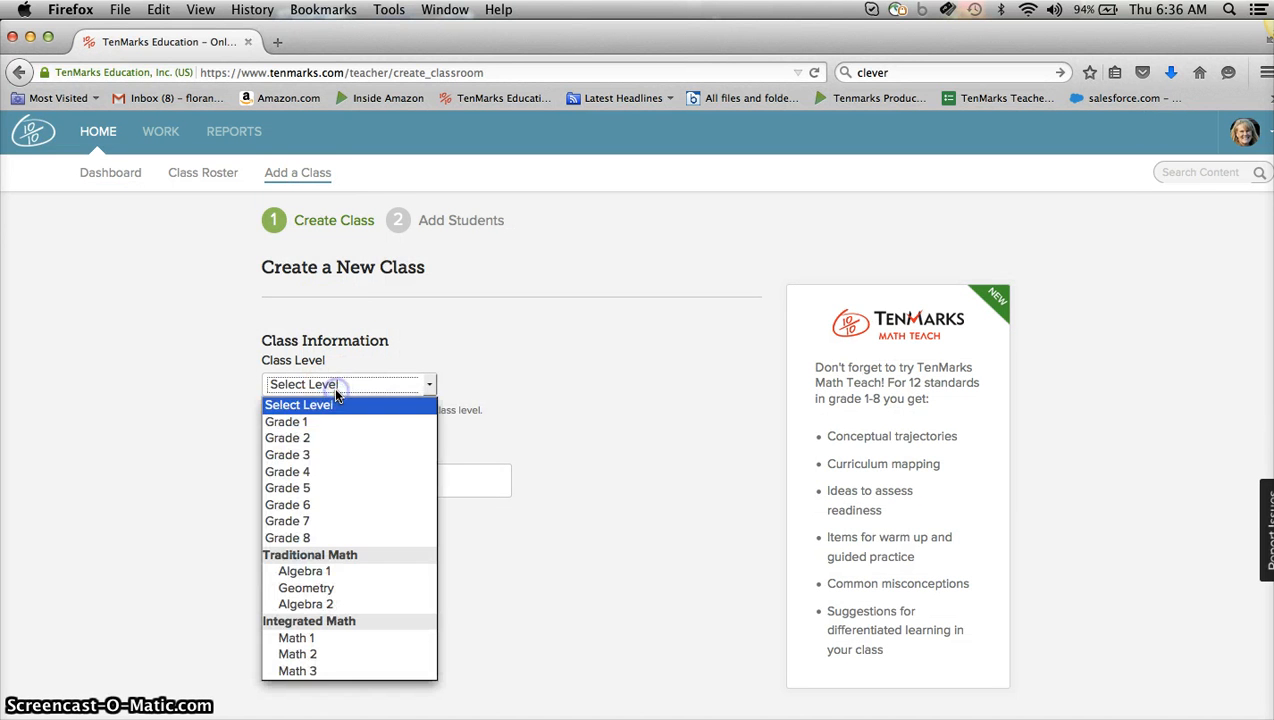
pyautogui.click(333, 487)
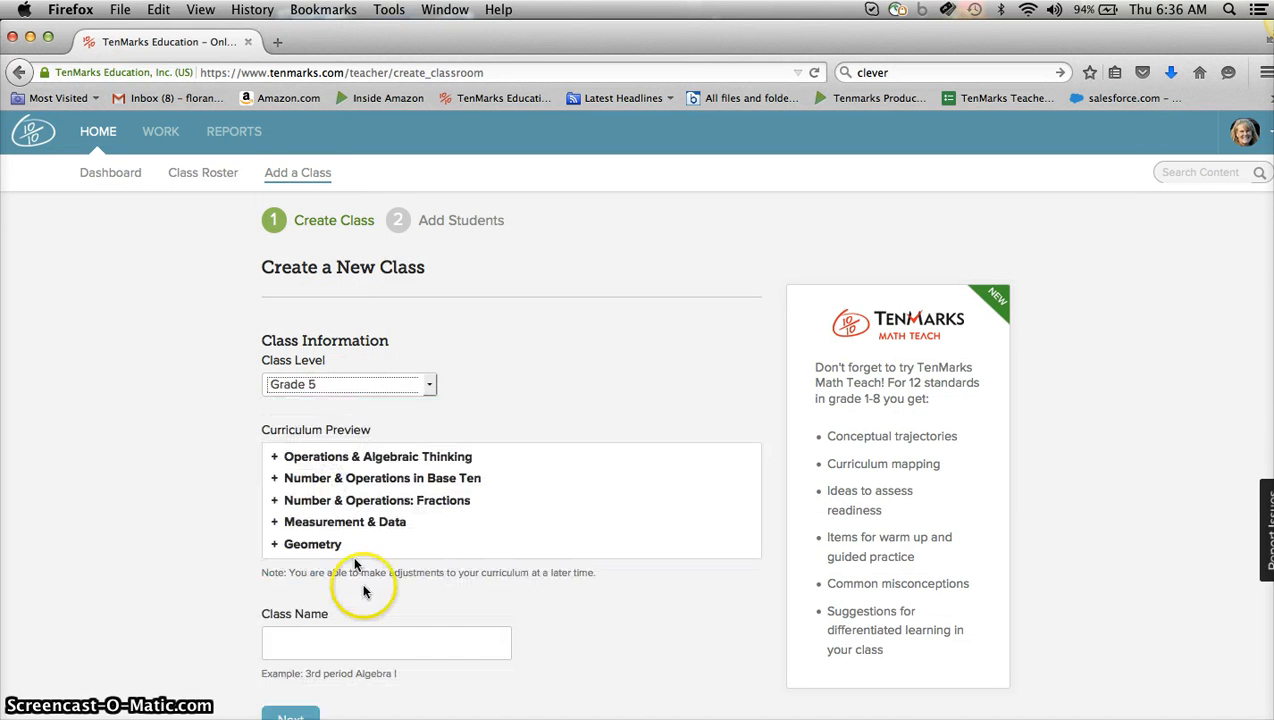
# Name the class with the two teachers' surnames followed by Combo and continue to the student step.
pyautogui.click(359, 641)
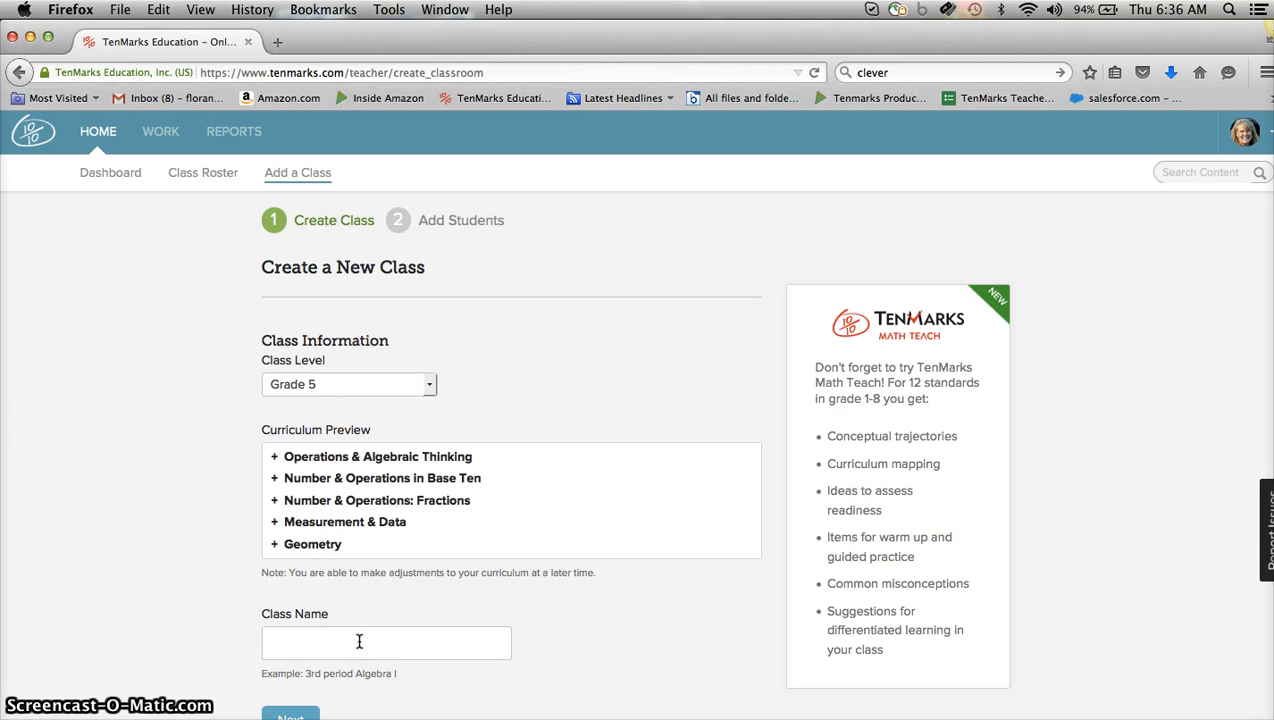
pyautogui.write('Florant')
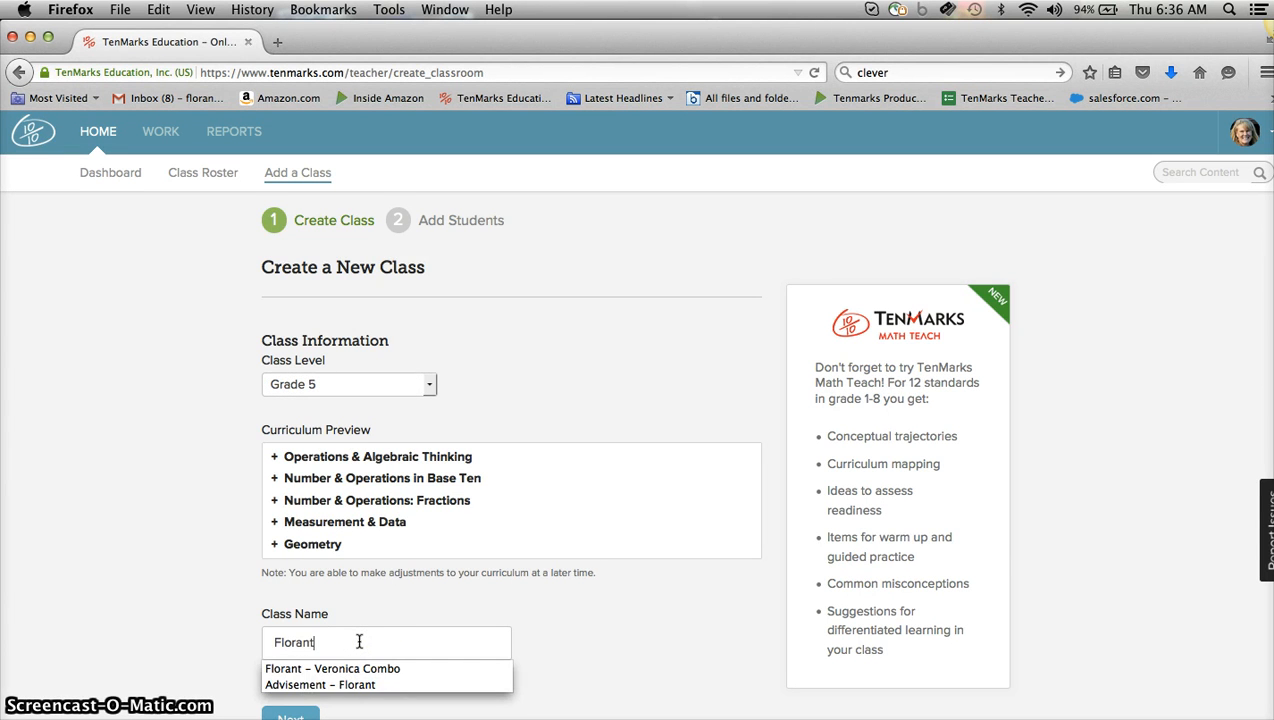
pyautogui.write(' - Smith Com')
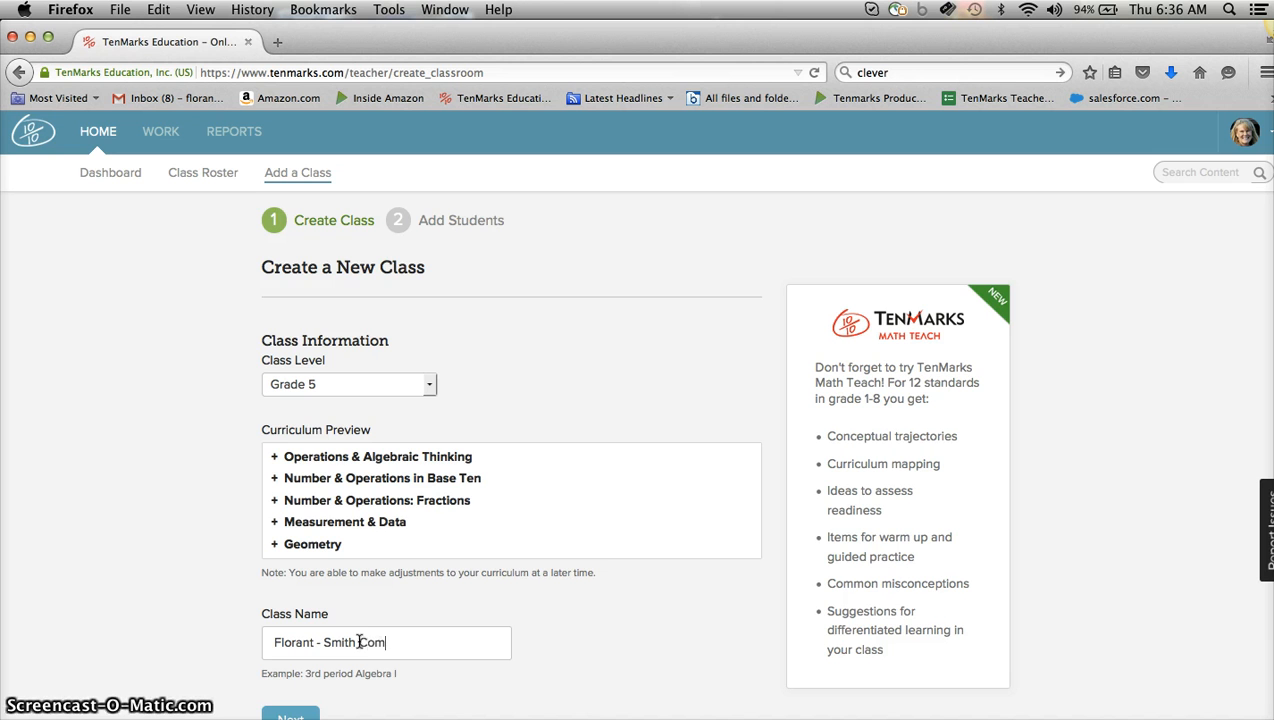
pyautogui.write('bo')
pyautogui.scroll(-1, 378, 529)
pyautogui.click(279, 662)
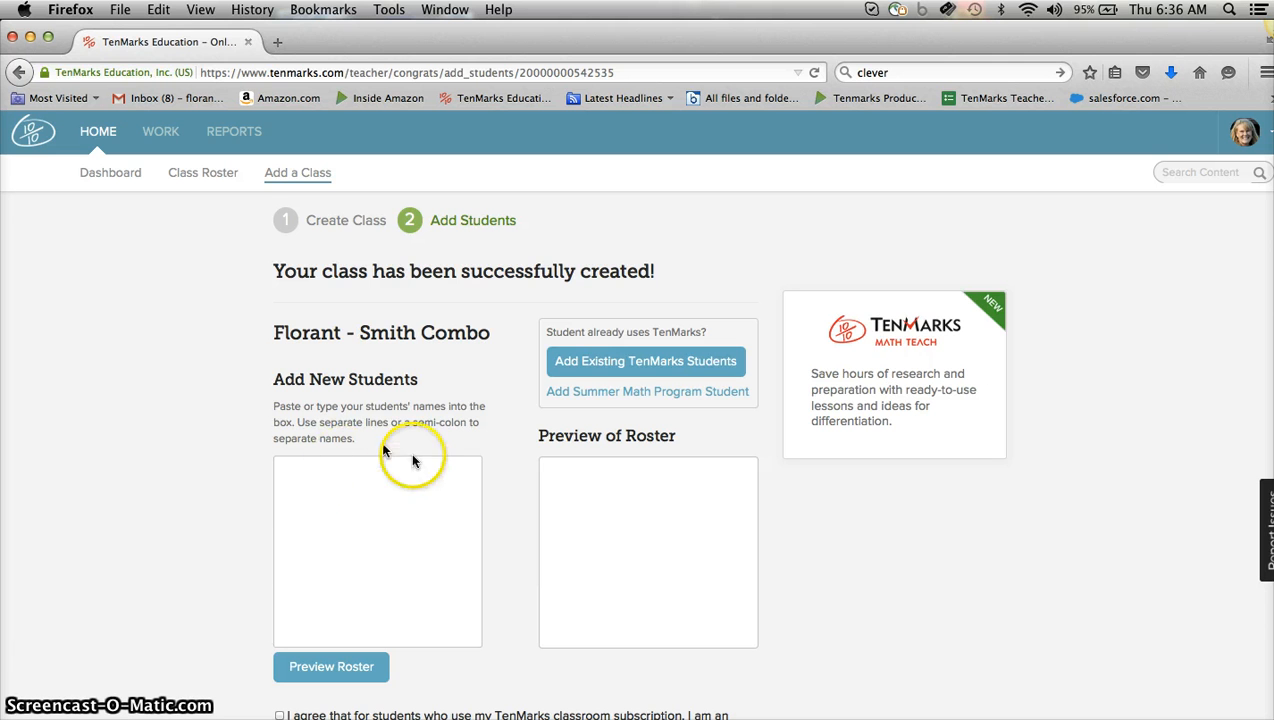
# Open the form for adding an existing TenMarks student by username and password.
pyautogui.click(640, 364)
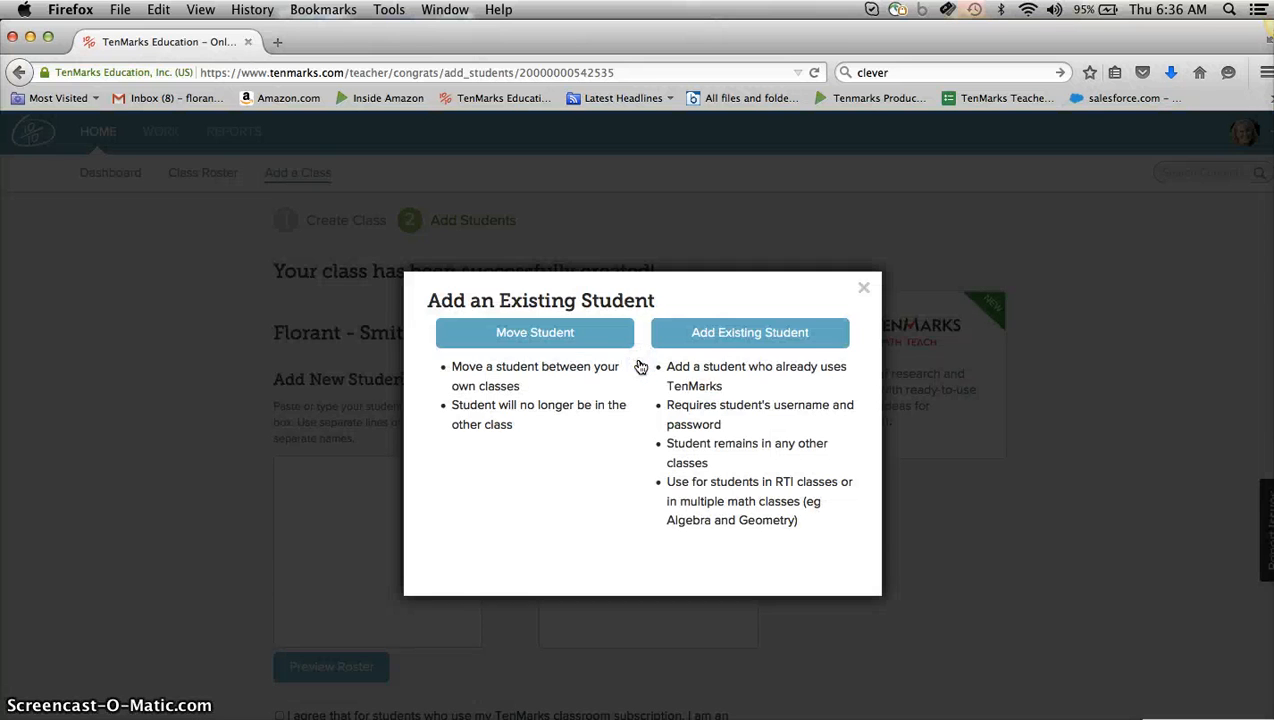
pyautogui.click(732, 345)
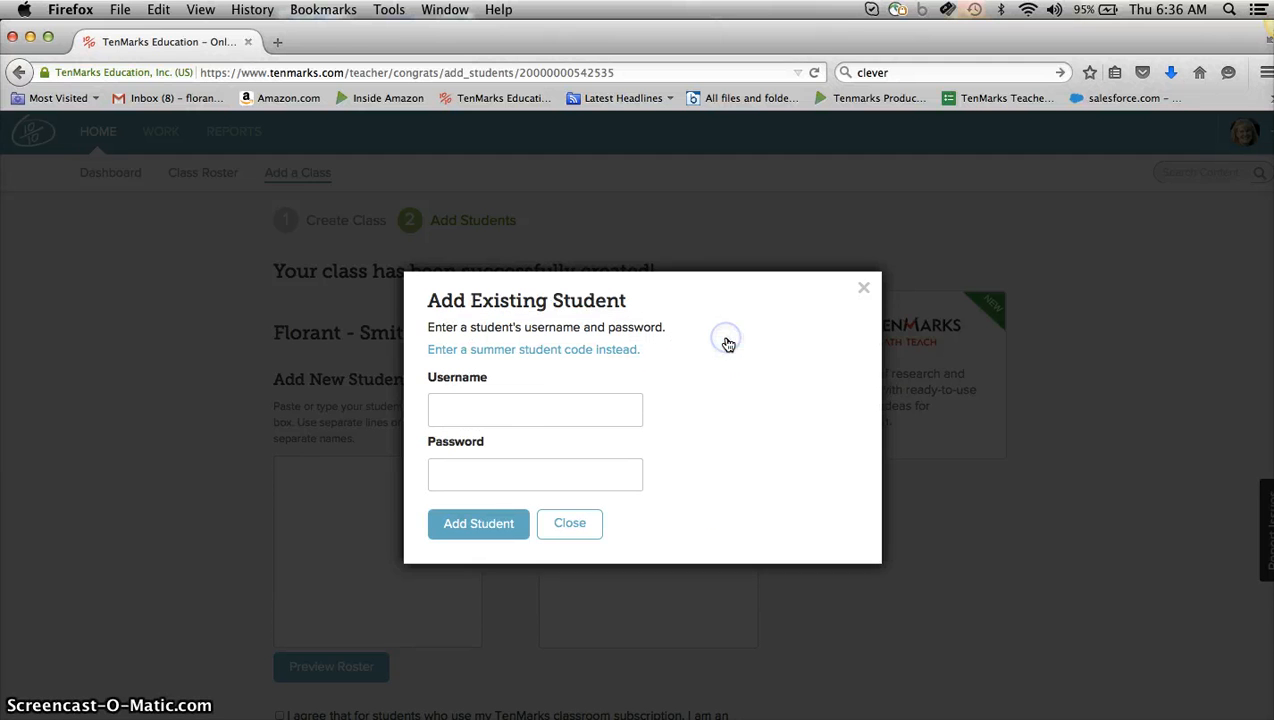
pyautogui.click(565, 409)
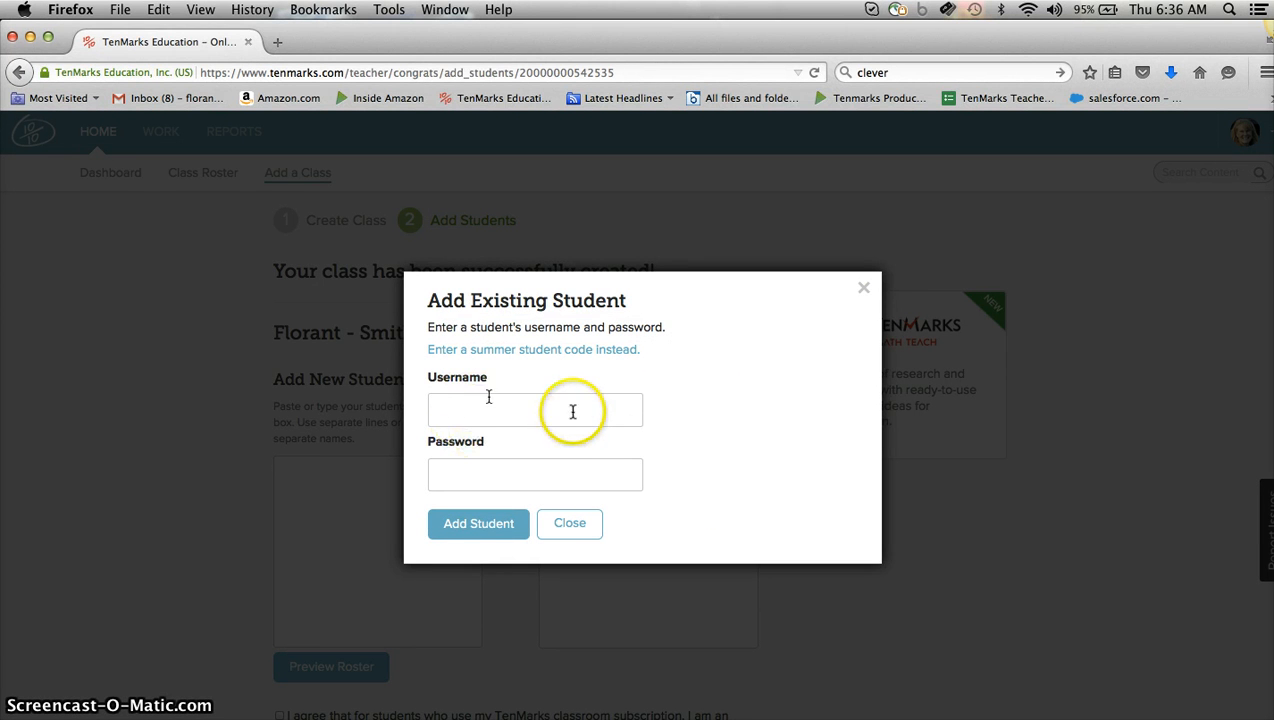
# Open TenMarks in a new tab and display the 4th Grade class roster.
pyautogui.click(278, 42)
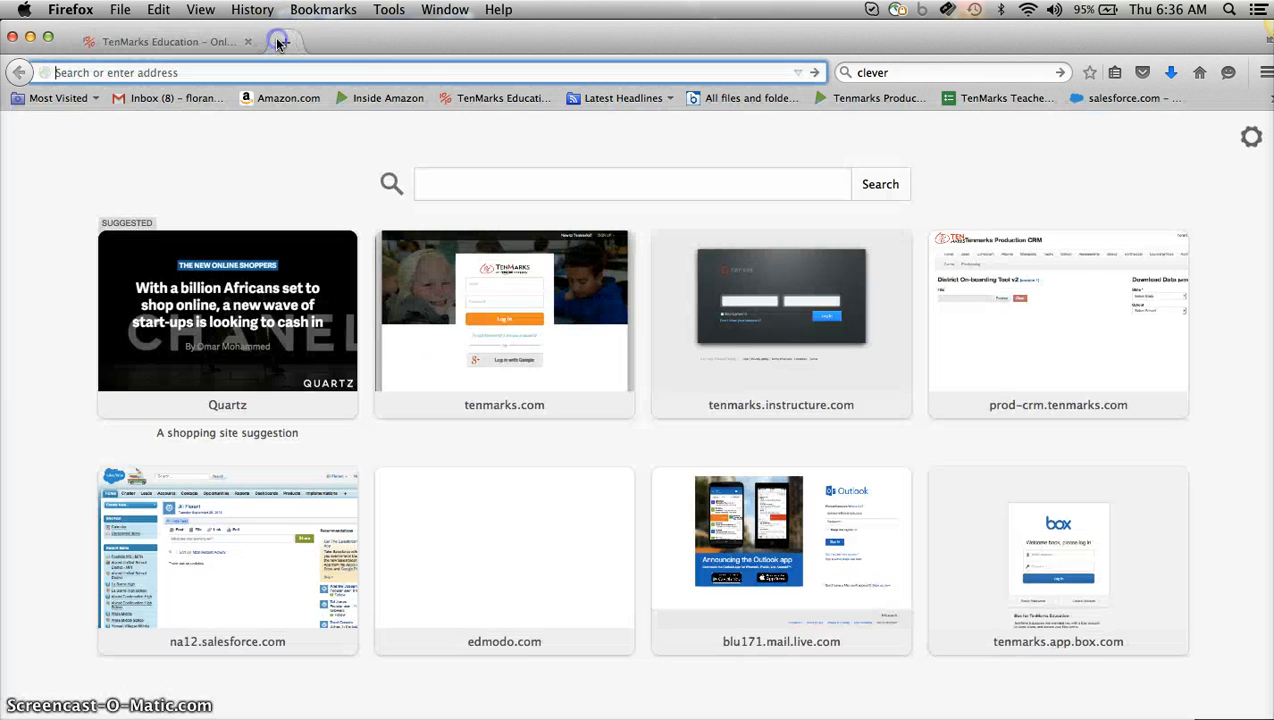
pyautogui.click(476, 100)
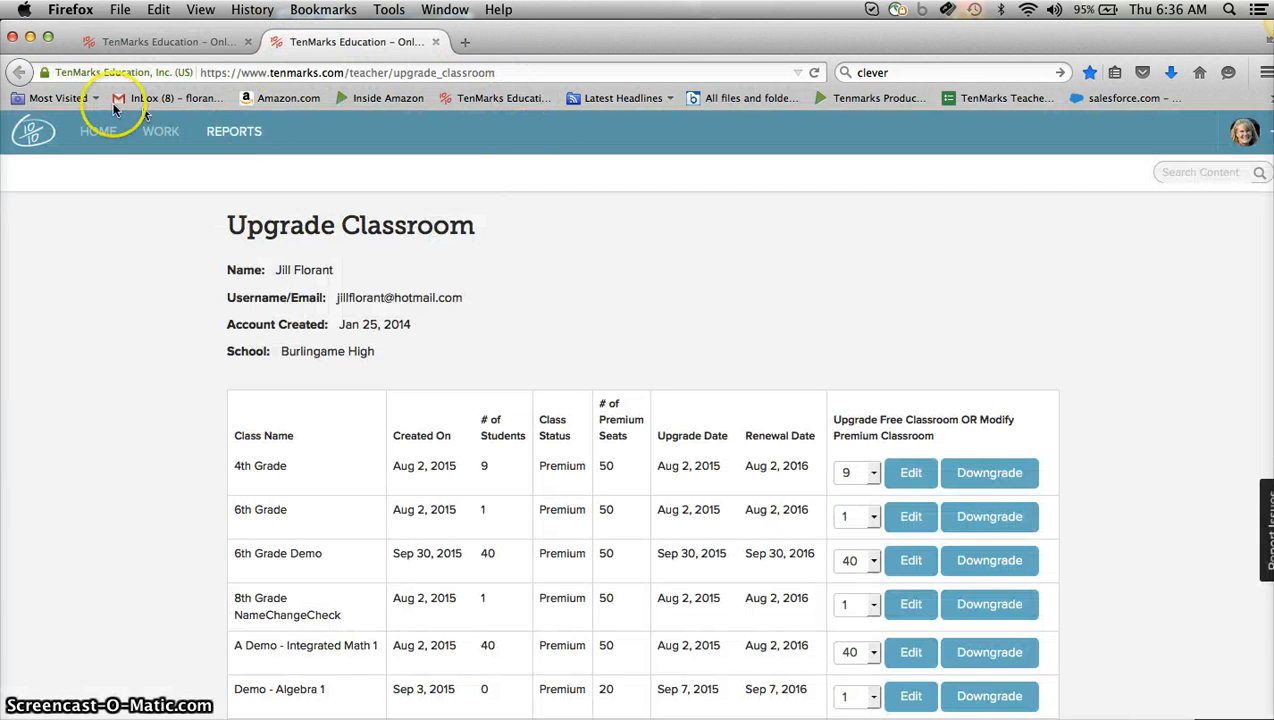
pyautogui.click(85, 133)
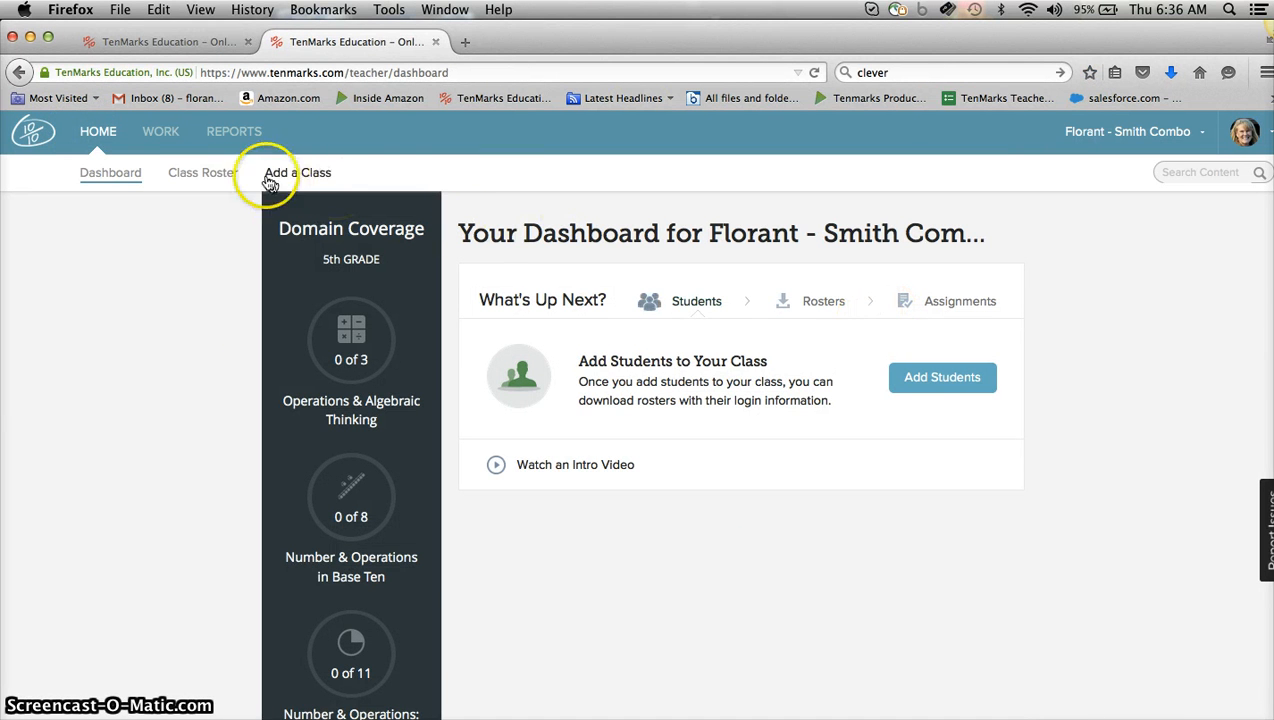
pyautogui.click(1114, 137)
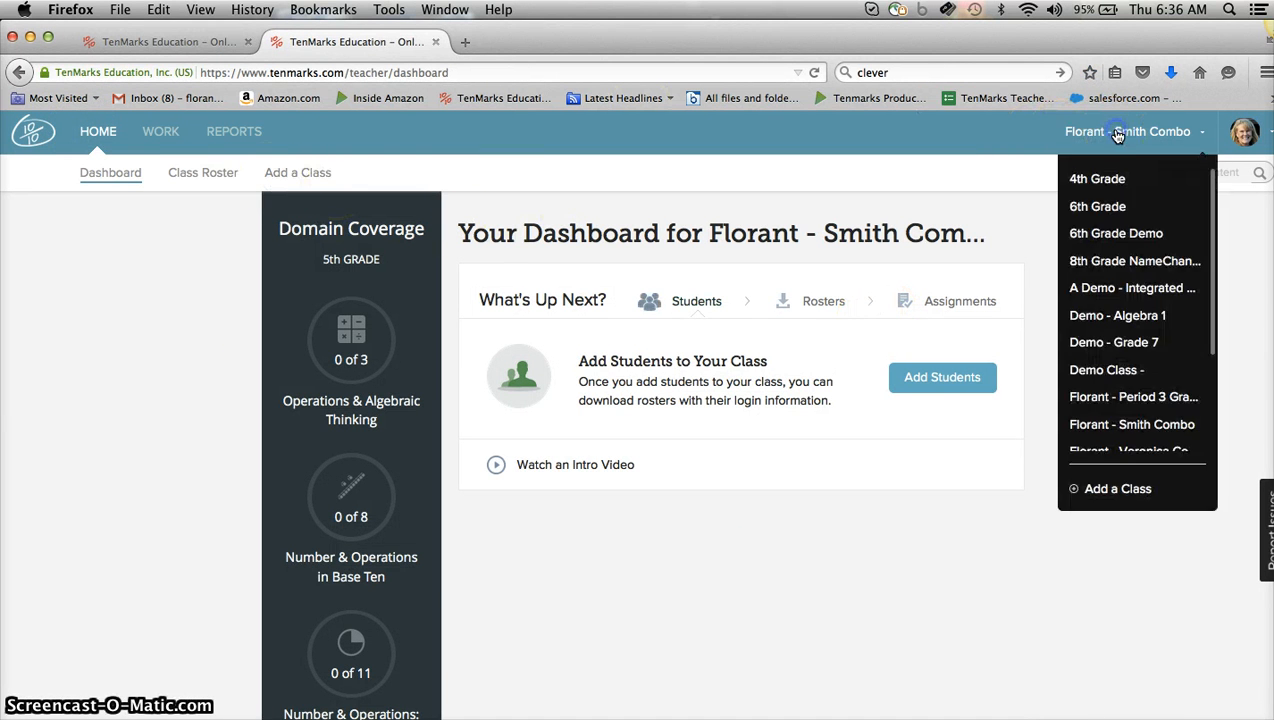
pyautogui.click(1107, 206)
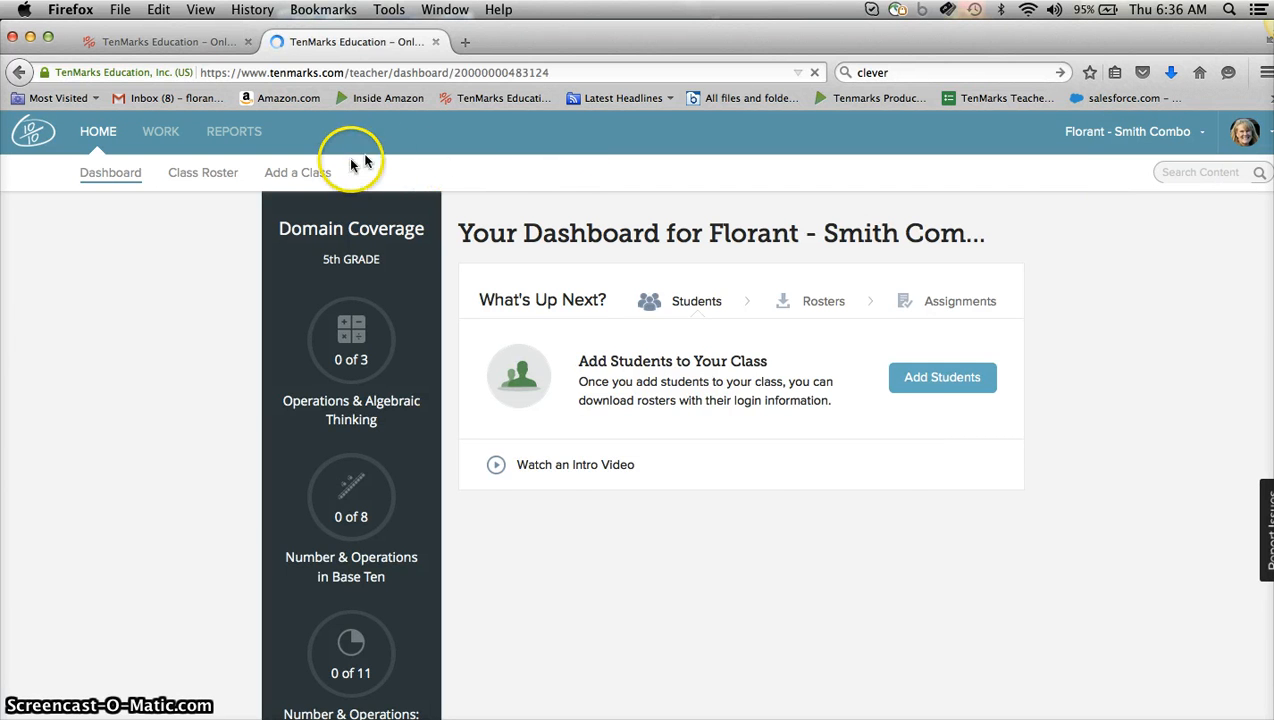
pyautogui.click(205, 173)
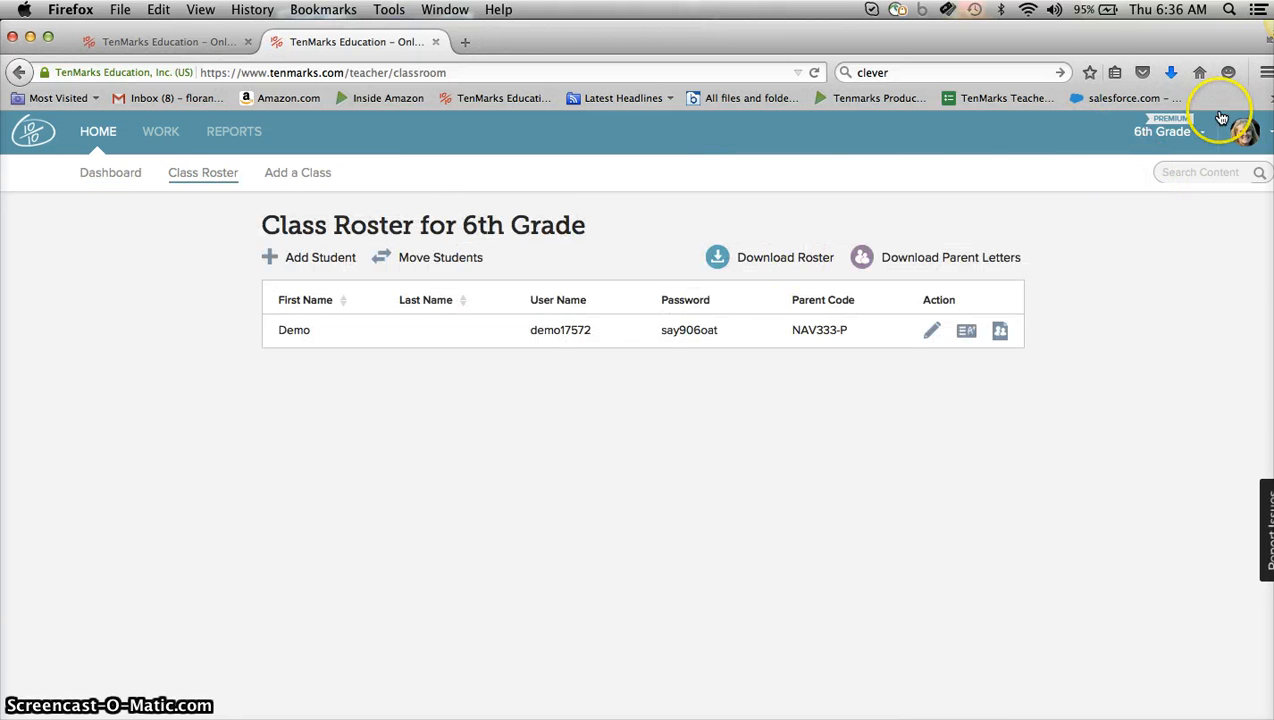
pyautogui.click(1165, 131)
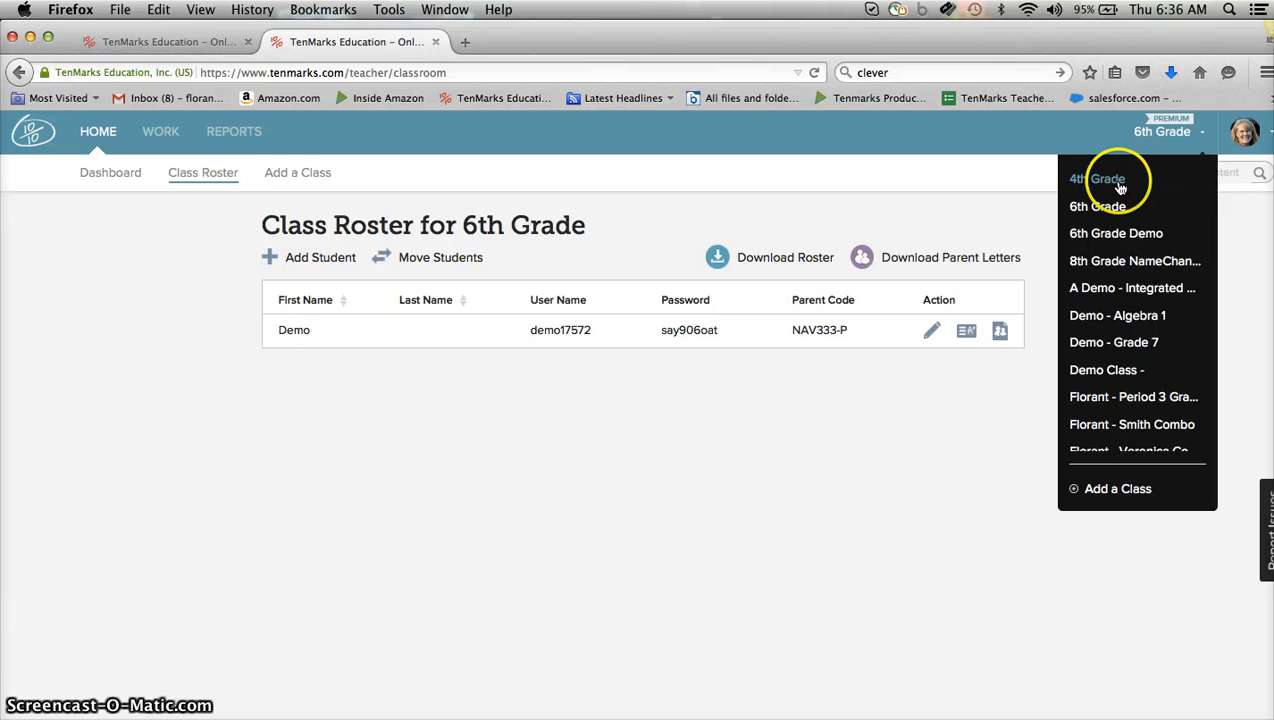
pyautogui.click(1118, 184)
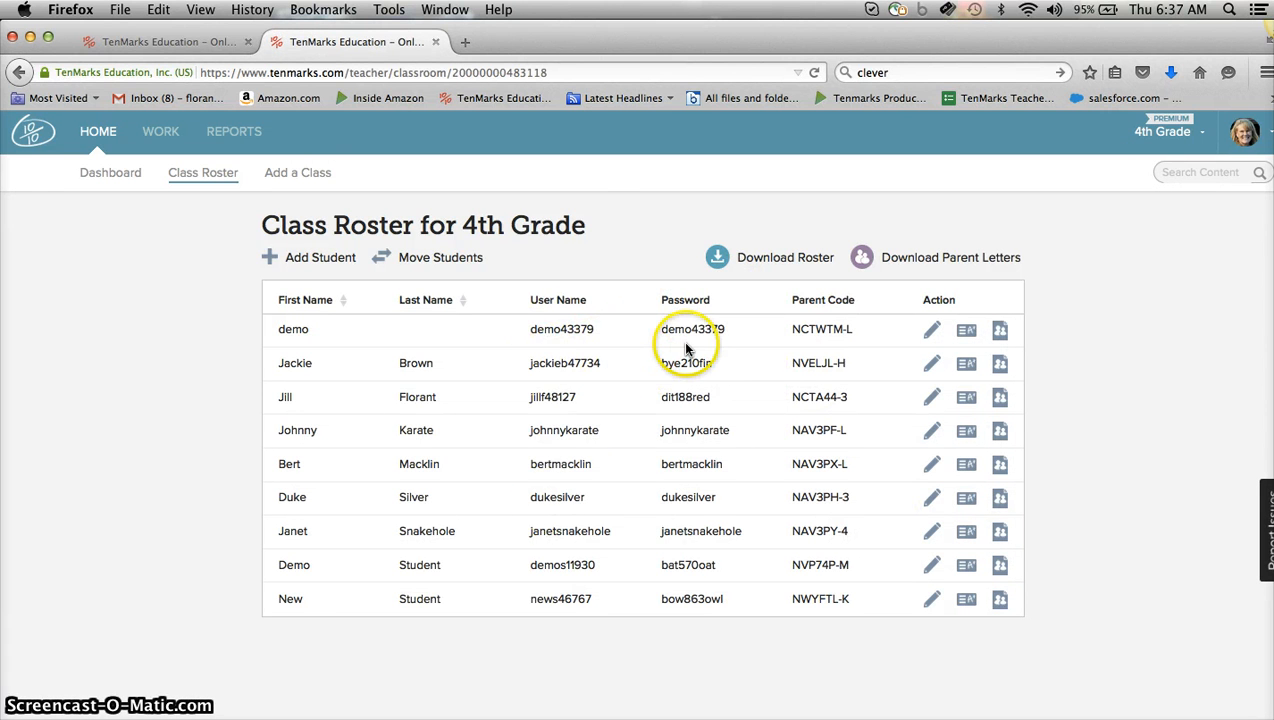
# Copy the second student's username from the 4th Grade roster into the Username field of the add-student form.
pyautogui.click(603, 368)
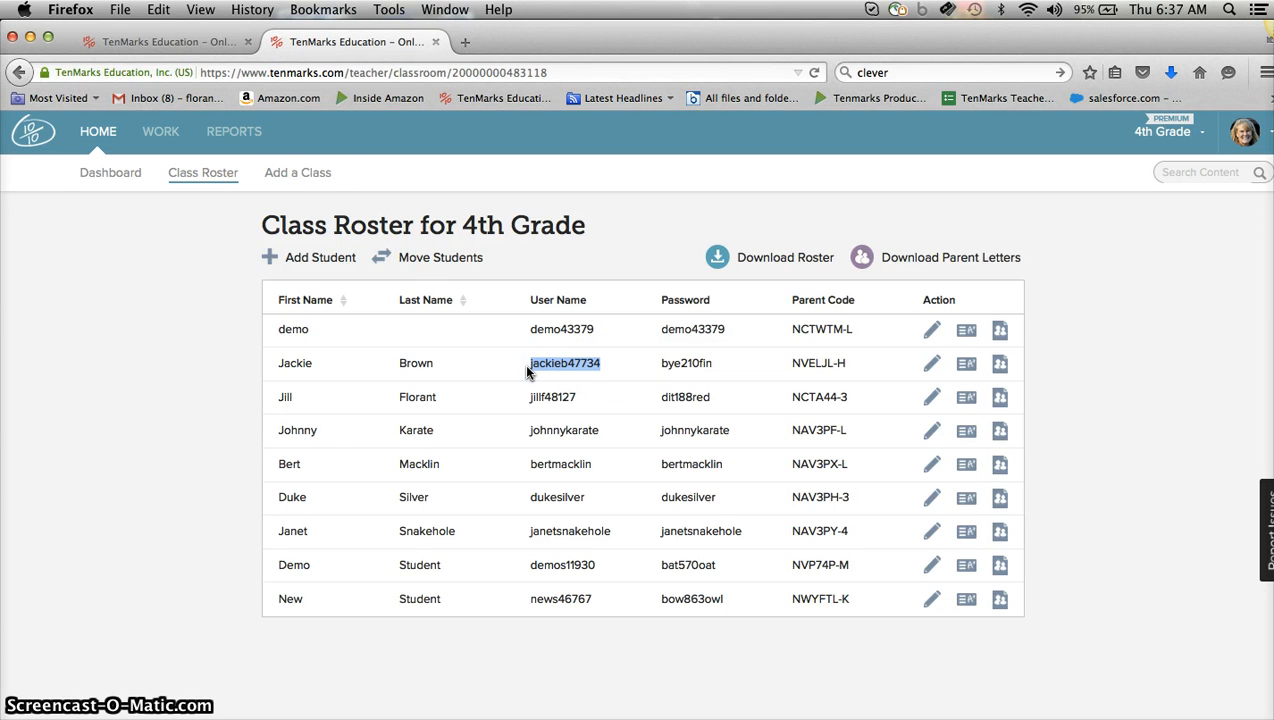
pyautogui.click(199, 41)
pyautogui.click(462, 401)
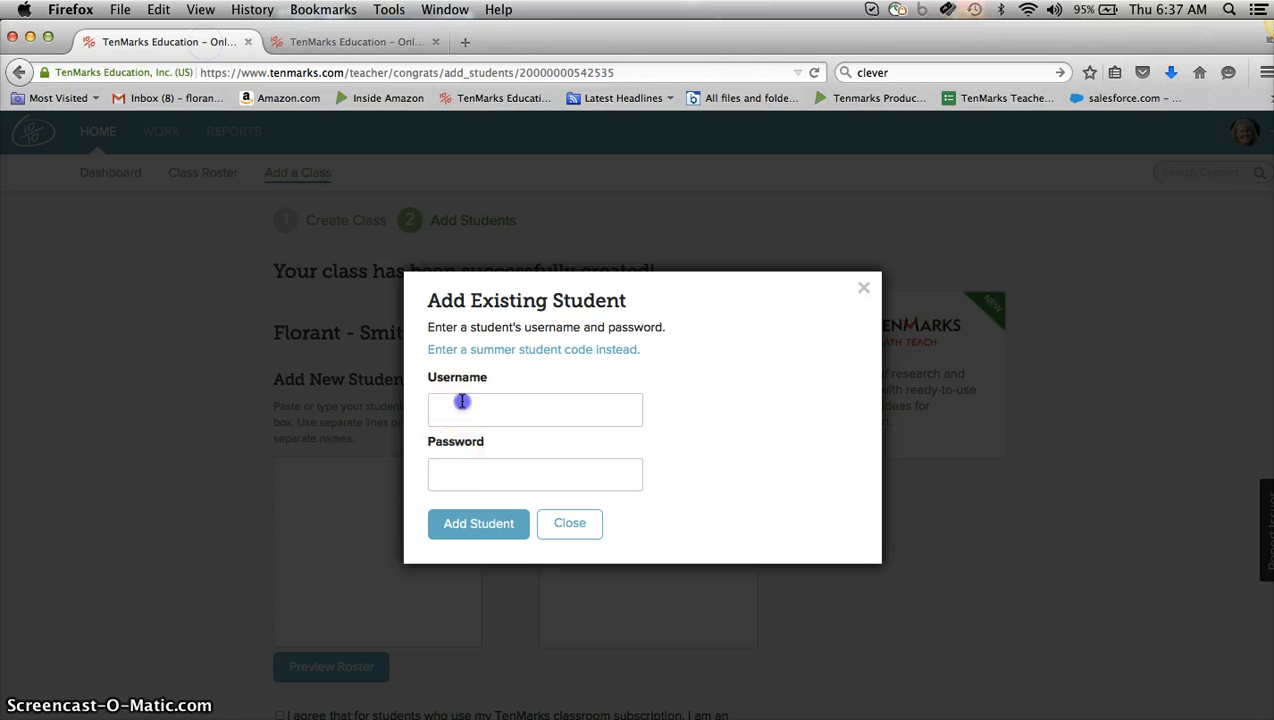
pyautogui.write('jackieb47734')
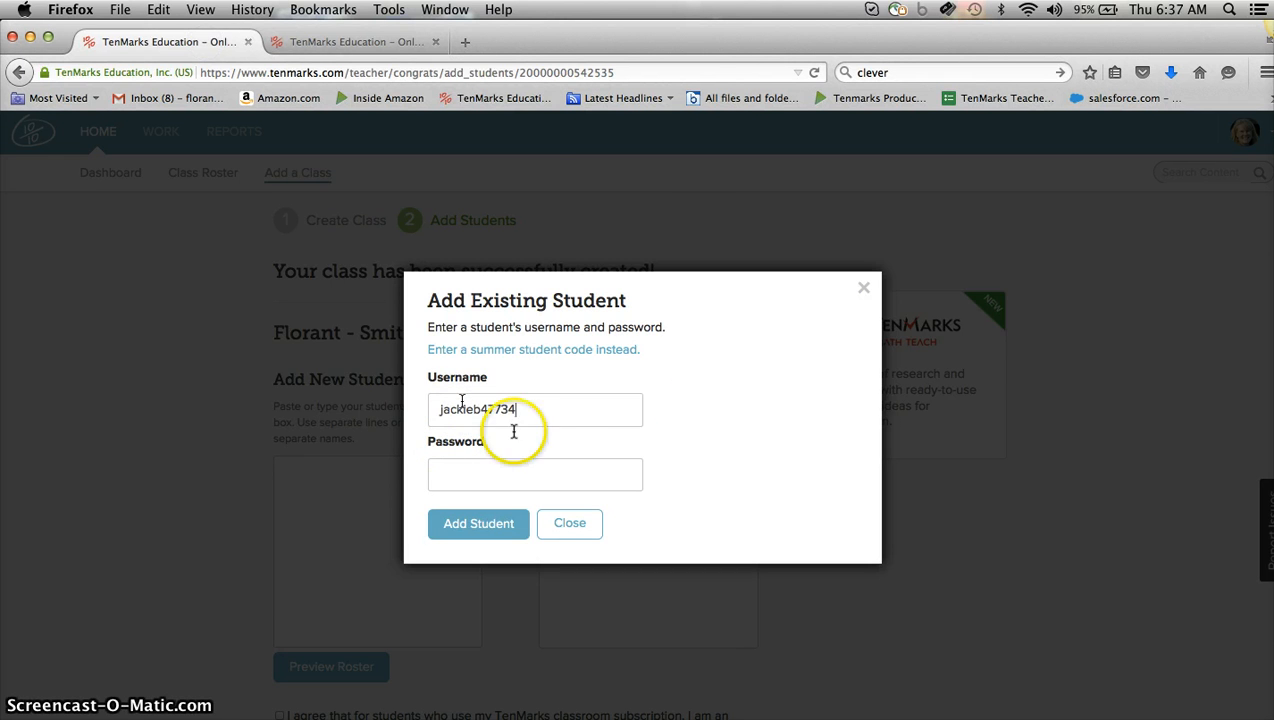
# Copy that student's password from the roster into the Password field and add the student to the new class.
pyautogui.click(410, 42)
pyautogui.click(724, 365)
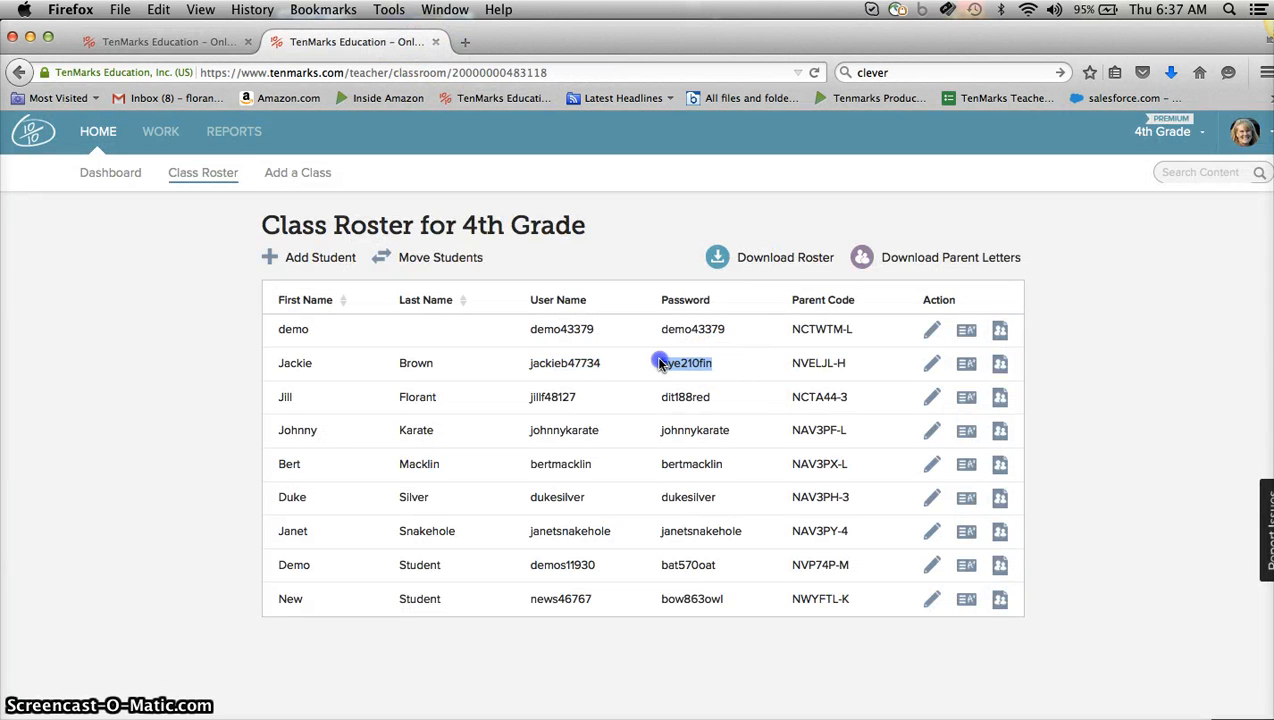
pyautogui.click(197, 42)
pyautogui.click(457, 470)
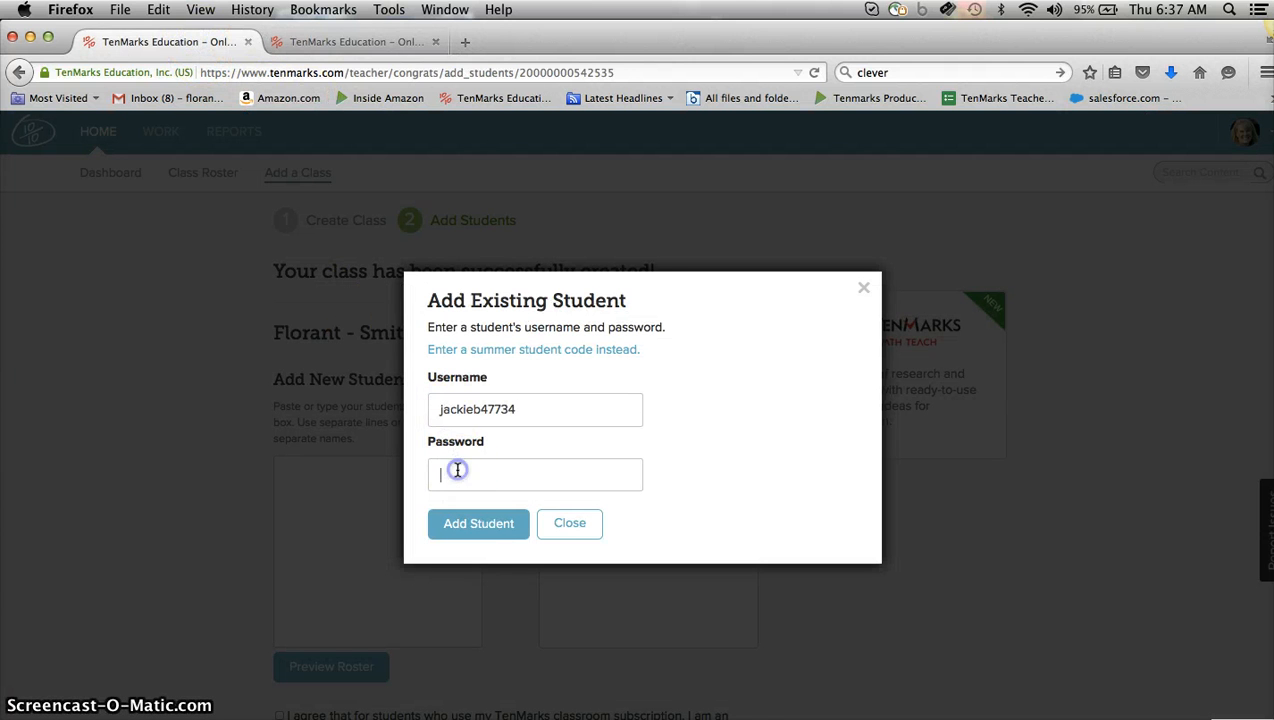
pyautogui.click(478, 523)
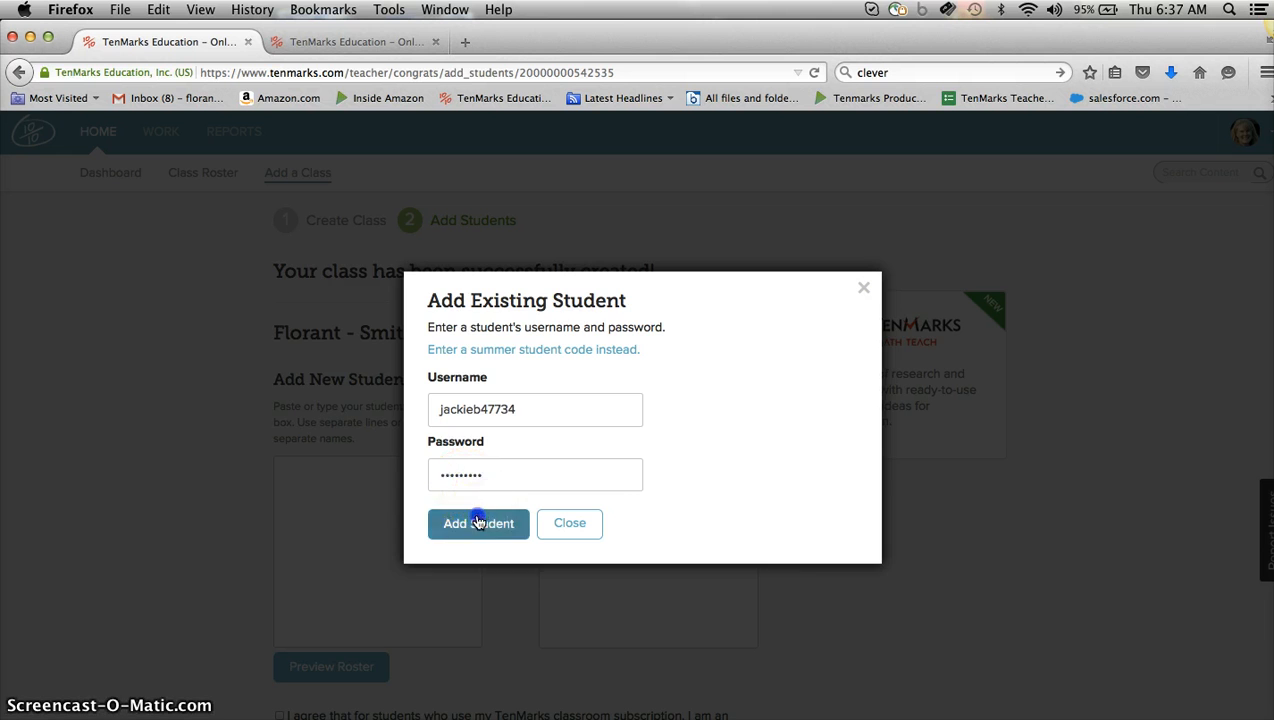
pyautogui.click(452, 364)
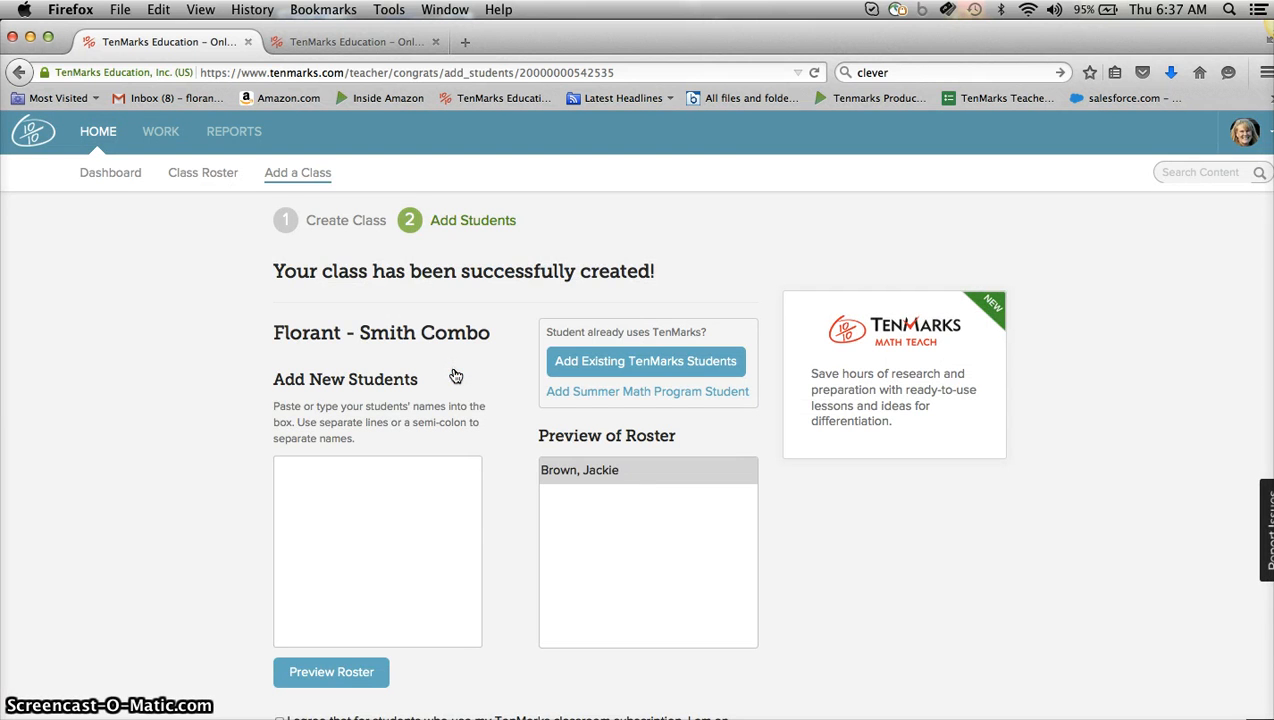
# Download the 4th Grade roster as a PDF file.
pyautogui.click(420, 36)
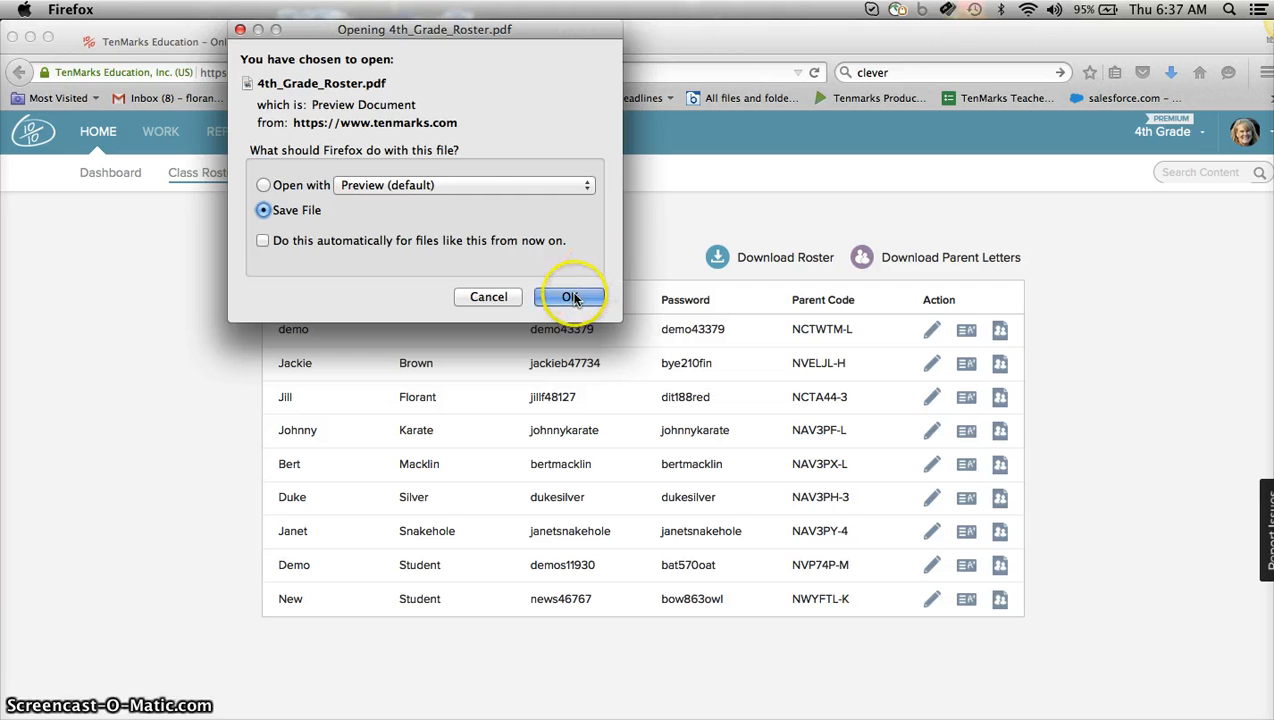
pyautogui.click(569, 297)
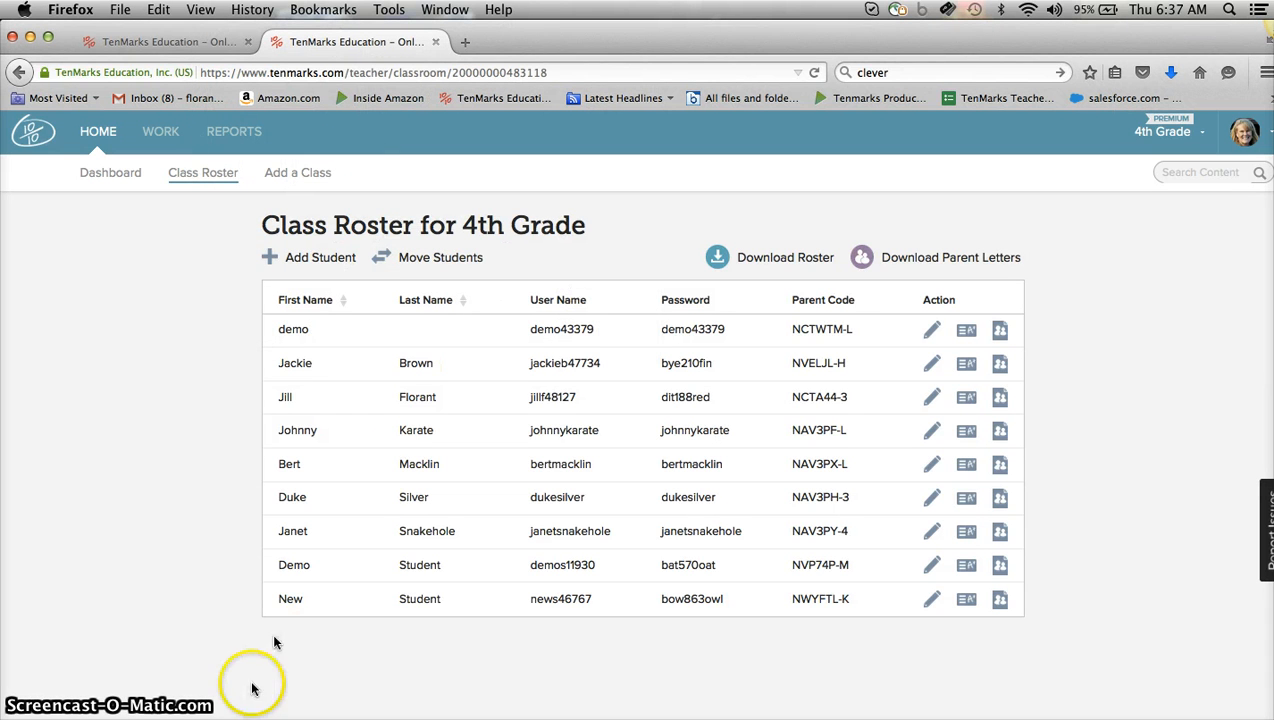
# Open the Downloads folder in Finder to locate the downloaded roster PDF.
pyautogui.click(30, 717)
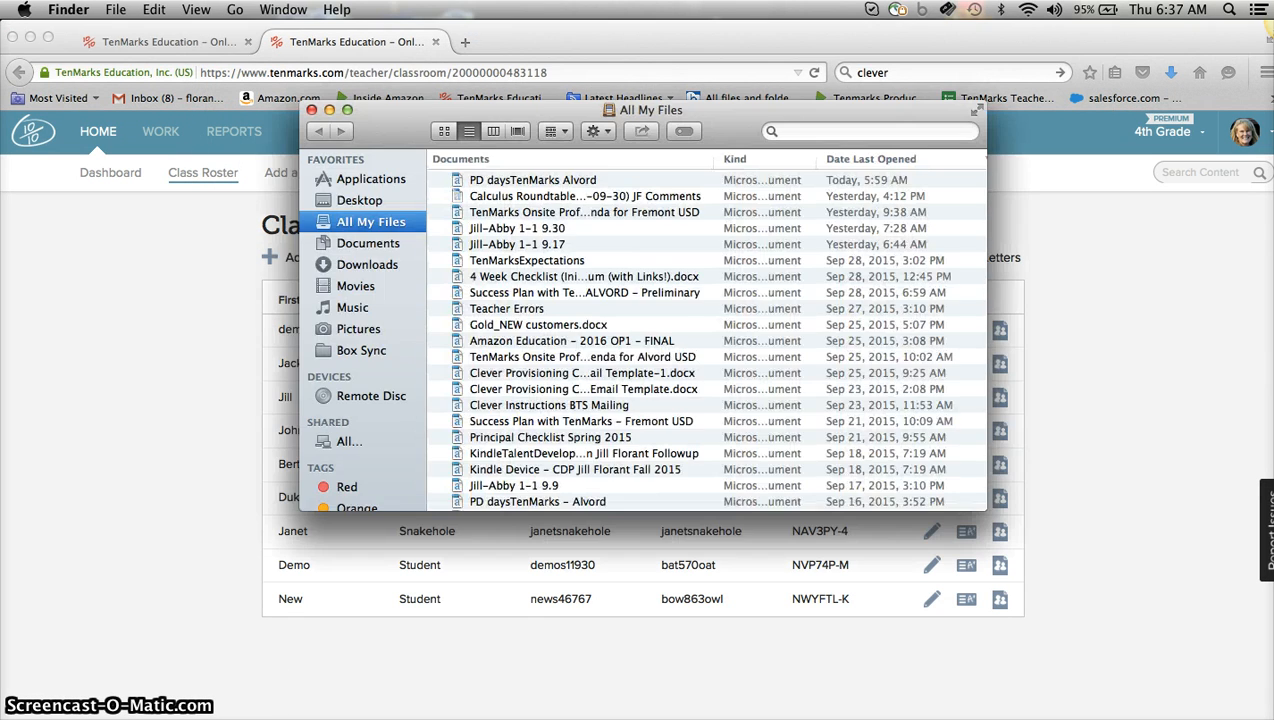
pyautogui.click(379, 263)
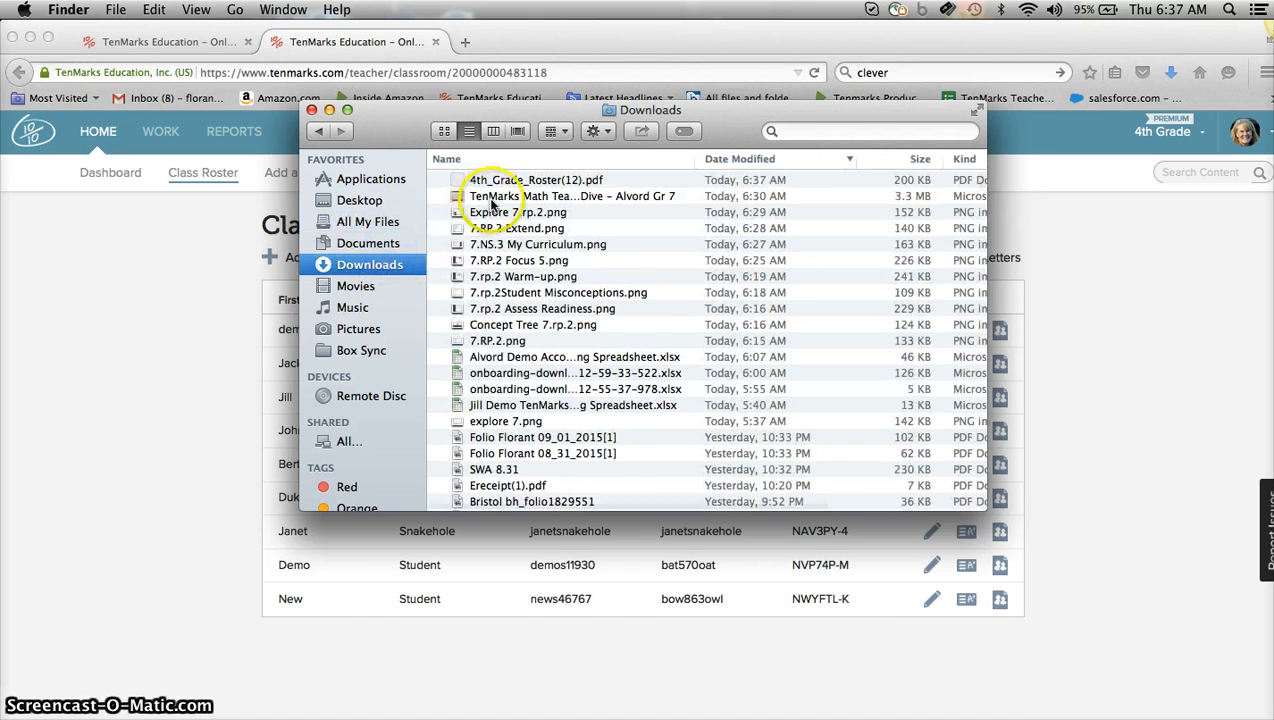
# Open the downloaded 4th Grade roster PDF, review the student login list, and return to the new class's add-students page.
pyautogui.doubleClick(533, 179)
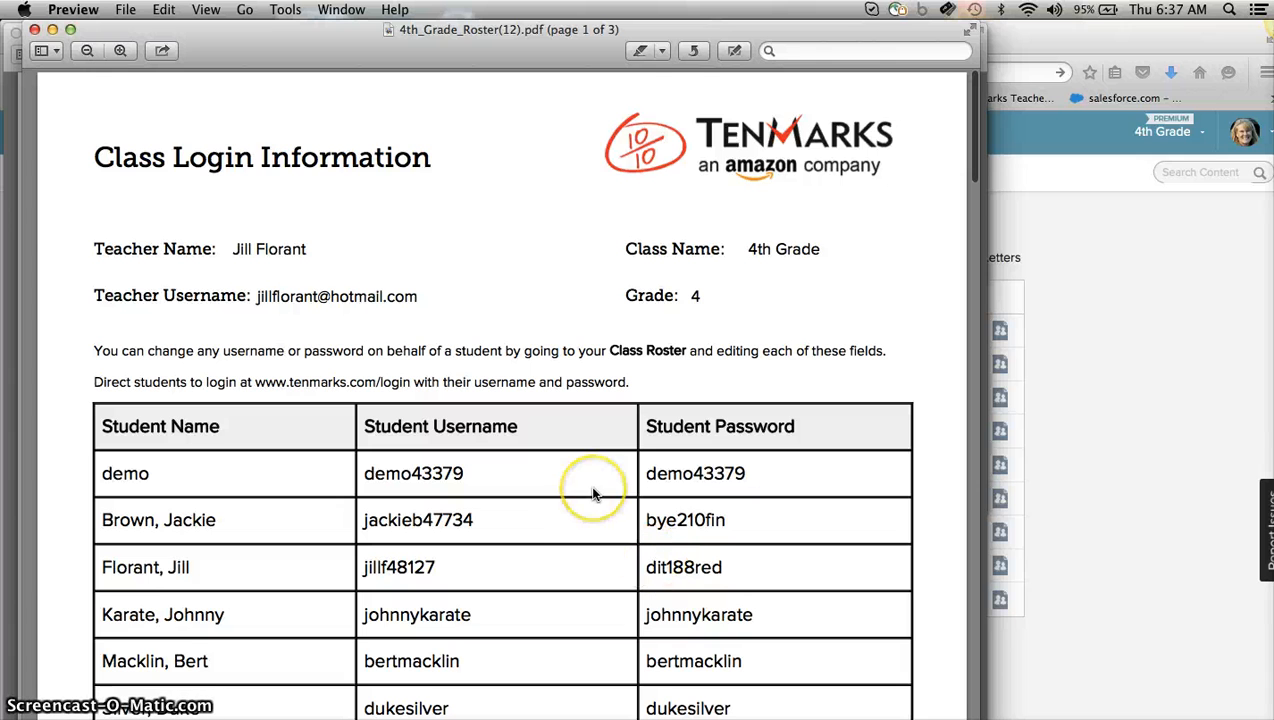
pyautogui.scroll(-5, 506, 490)
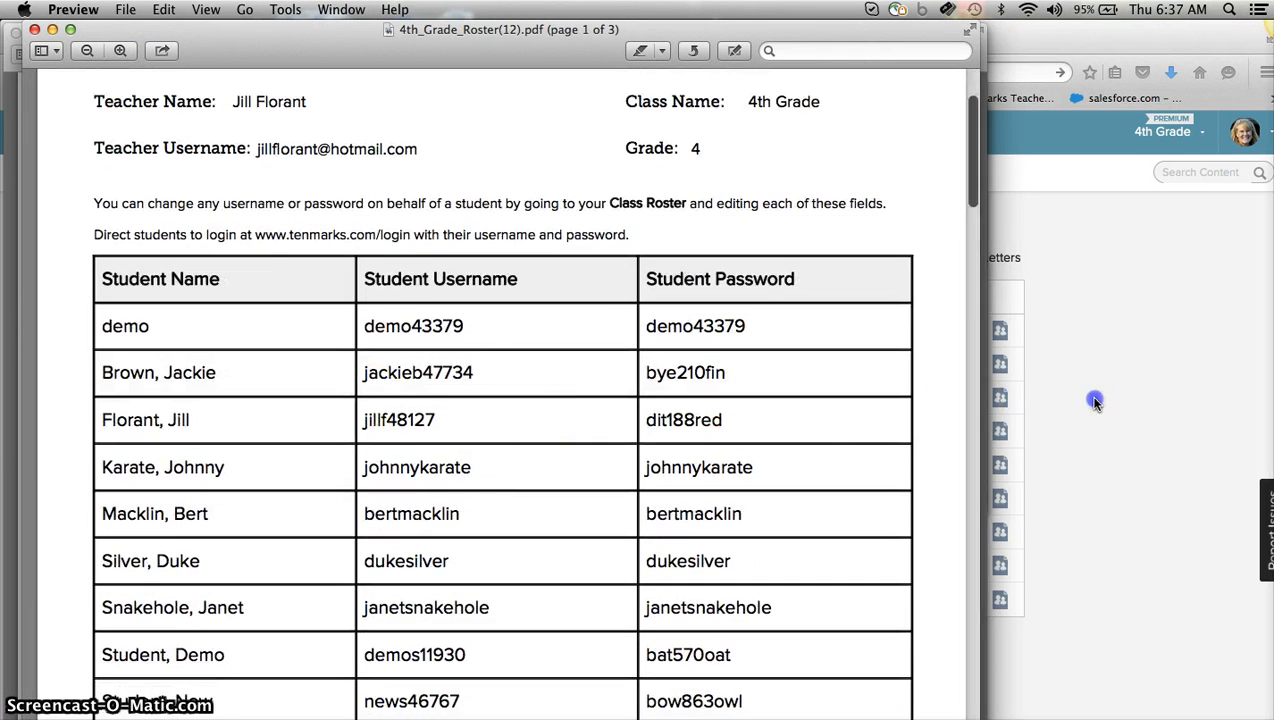
pyautogui.click(1012, 396)
pyautogui.click(195, 41)
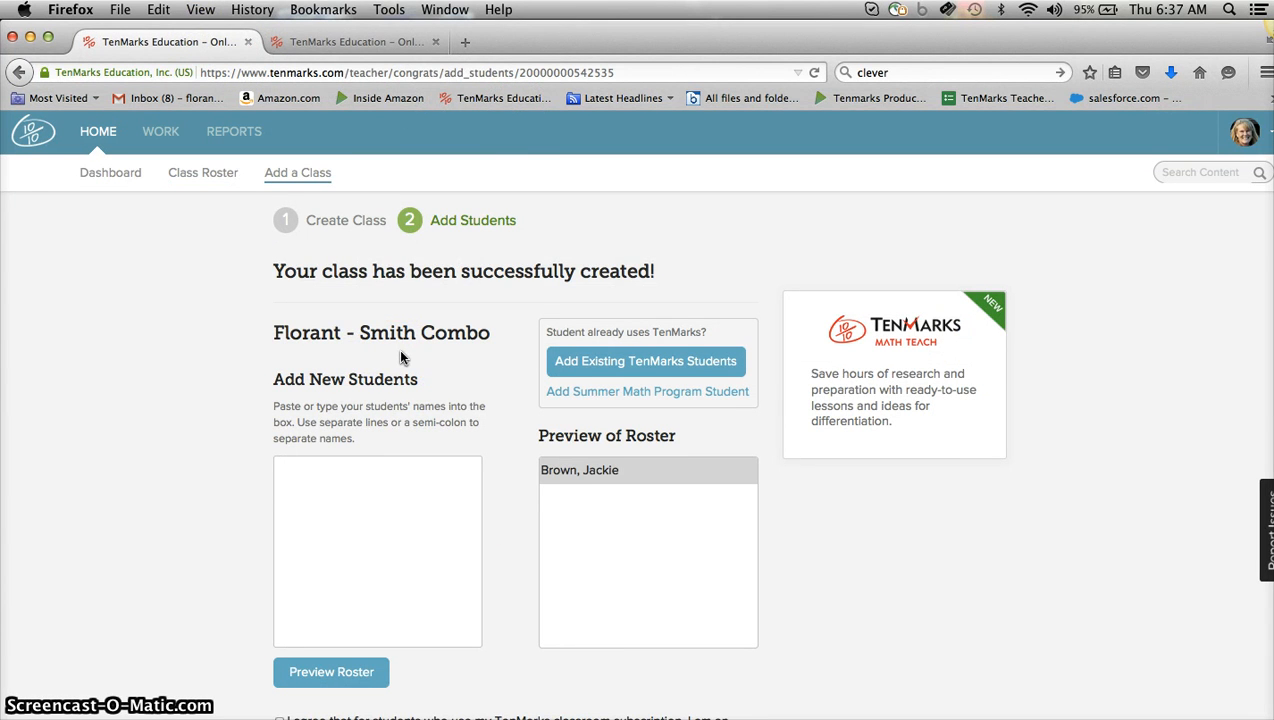
# Agree to the authorized school official consent statement and finish adding students to the Florant - Smith Combo class.
pyautogui.scroll(-3, 395, 390)
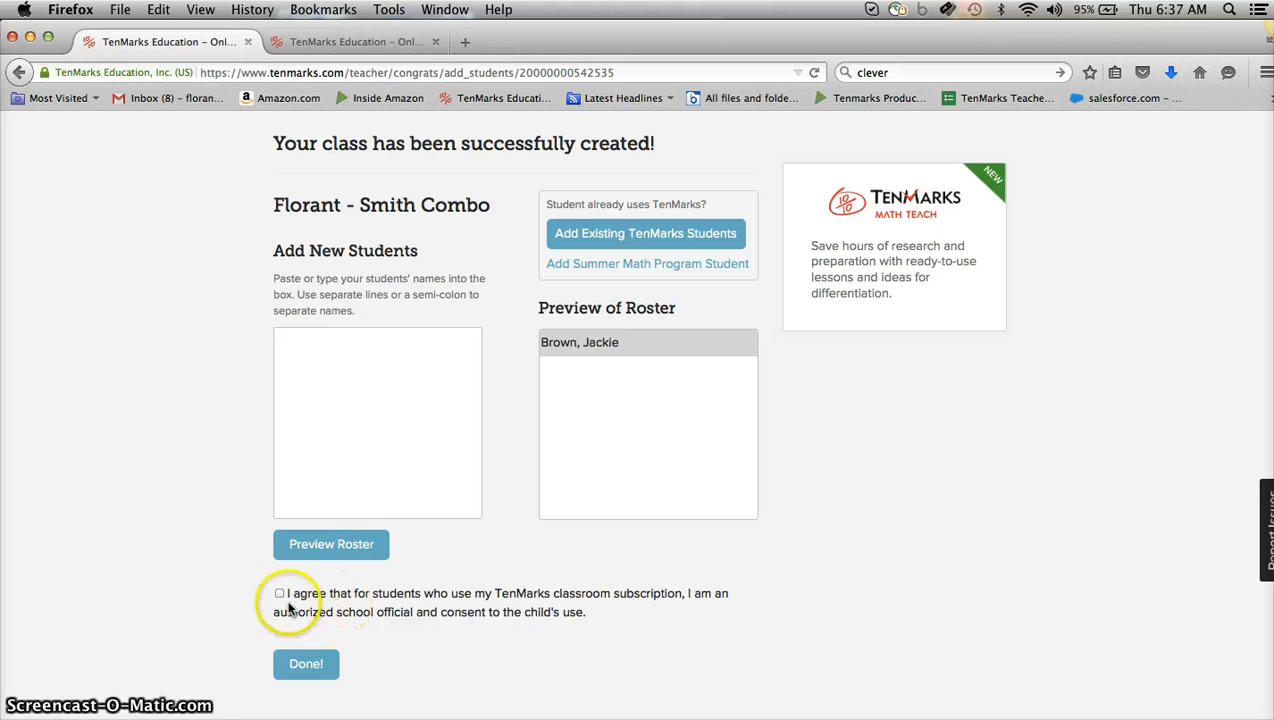
pyautogui.click(280, 594)
pyautogui.click(300, 662)
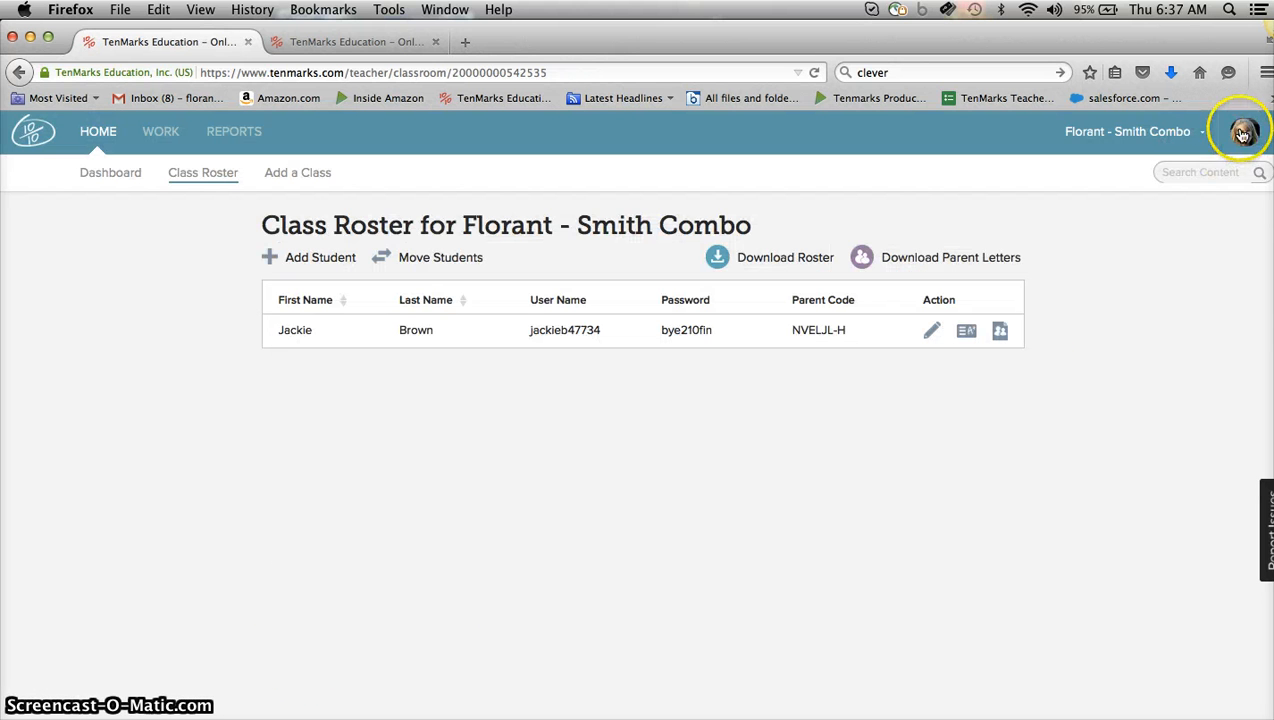
# Edit the student's roster row, setting the password to match the username, and save the change.
pyautogui.click(1243, 131)
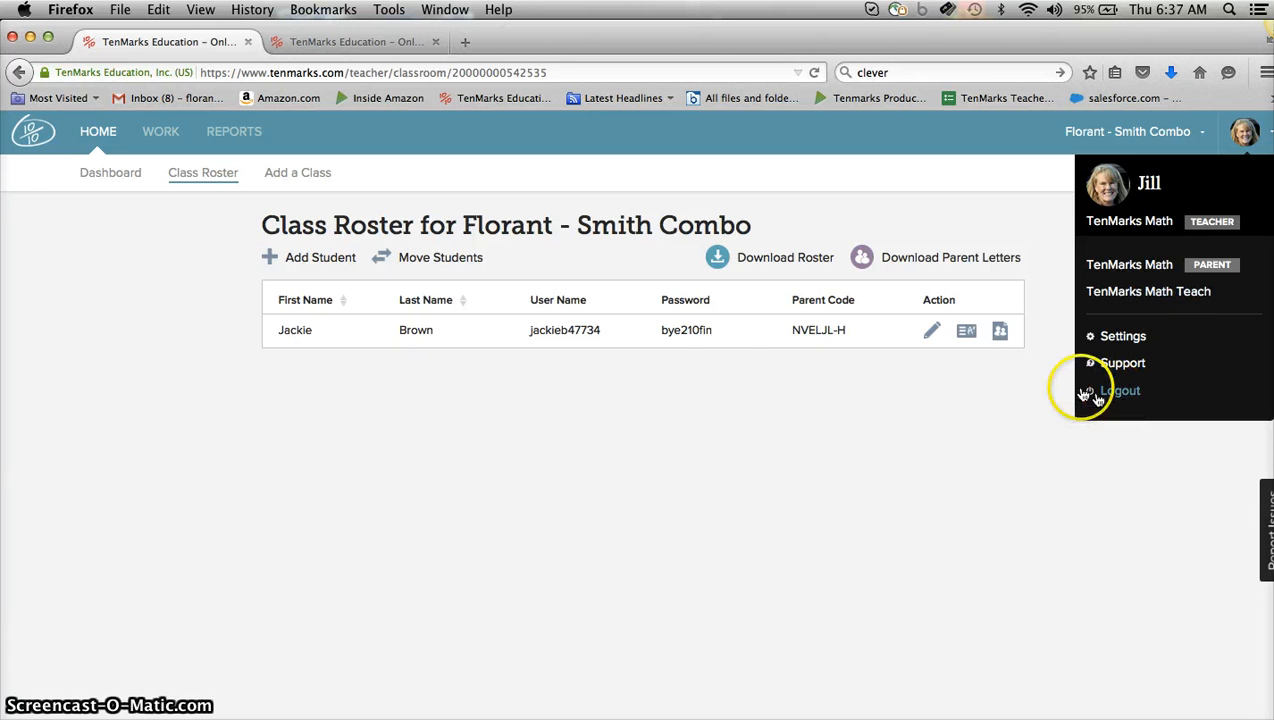
pyautogui.click(714, 332)
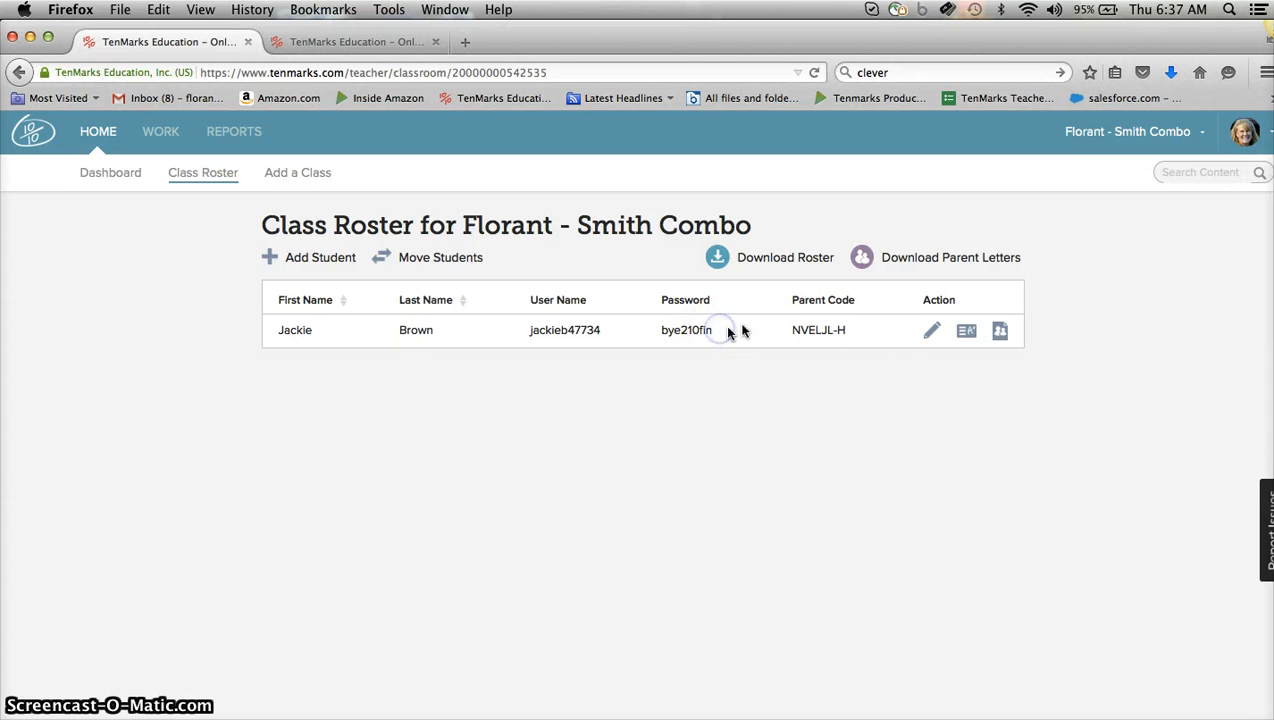
pyautogui.click(933, 330)
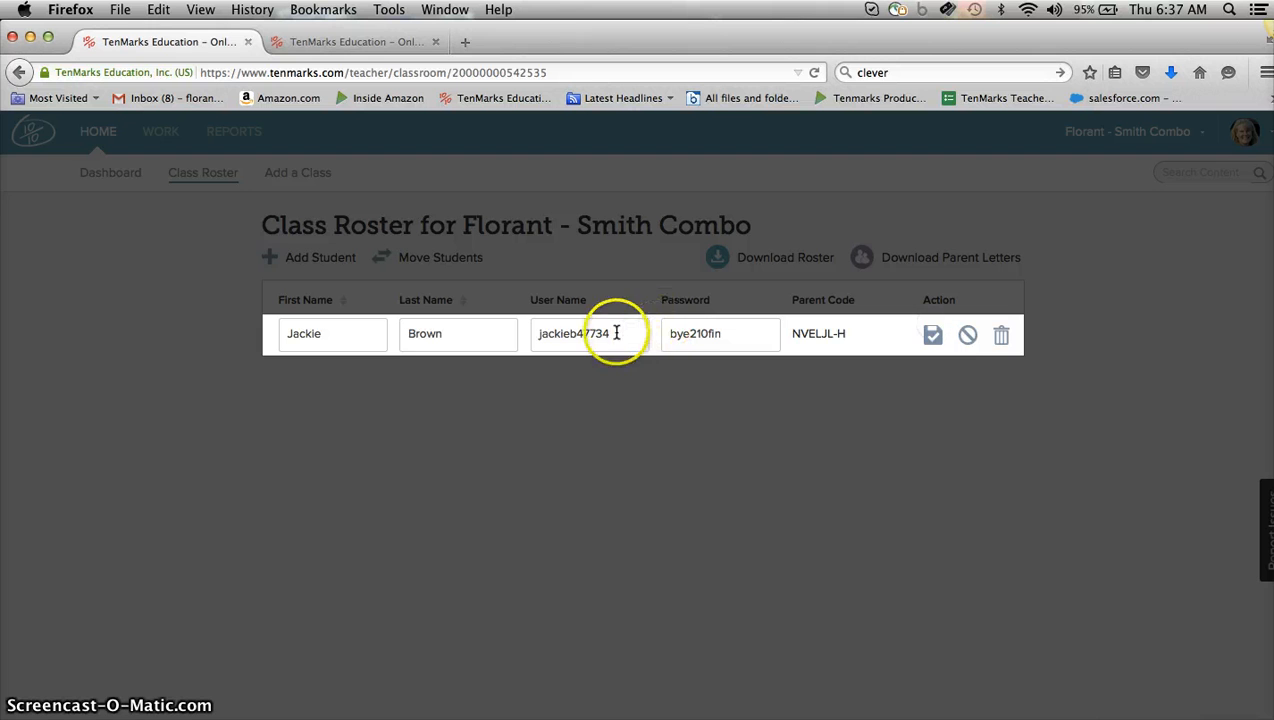
pyautogui.moveTo(613, 333); pyautogui.dragTo(531, 333)
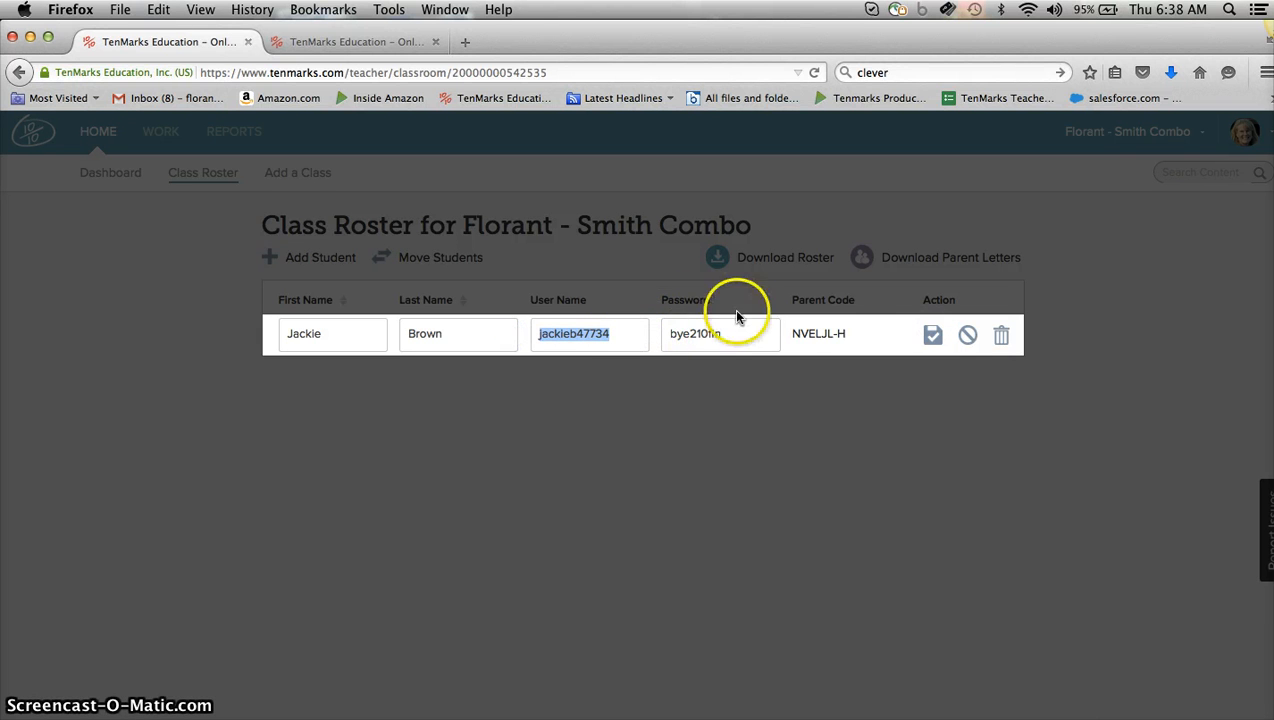
pyautogui.moveTo(734, 334); pyautogui.dragTo(638, 334)
pyautogui.press('super+v')
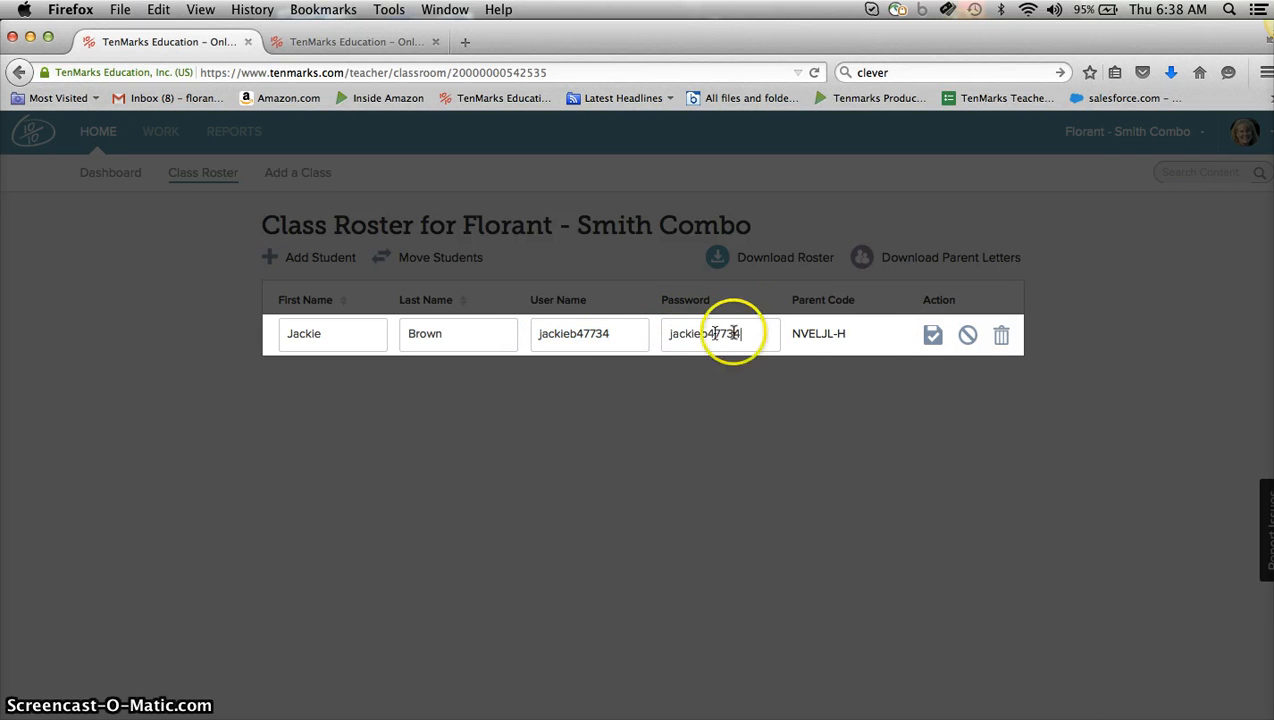
pyautogui.click(932, 335)
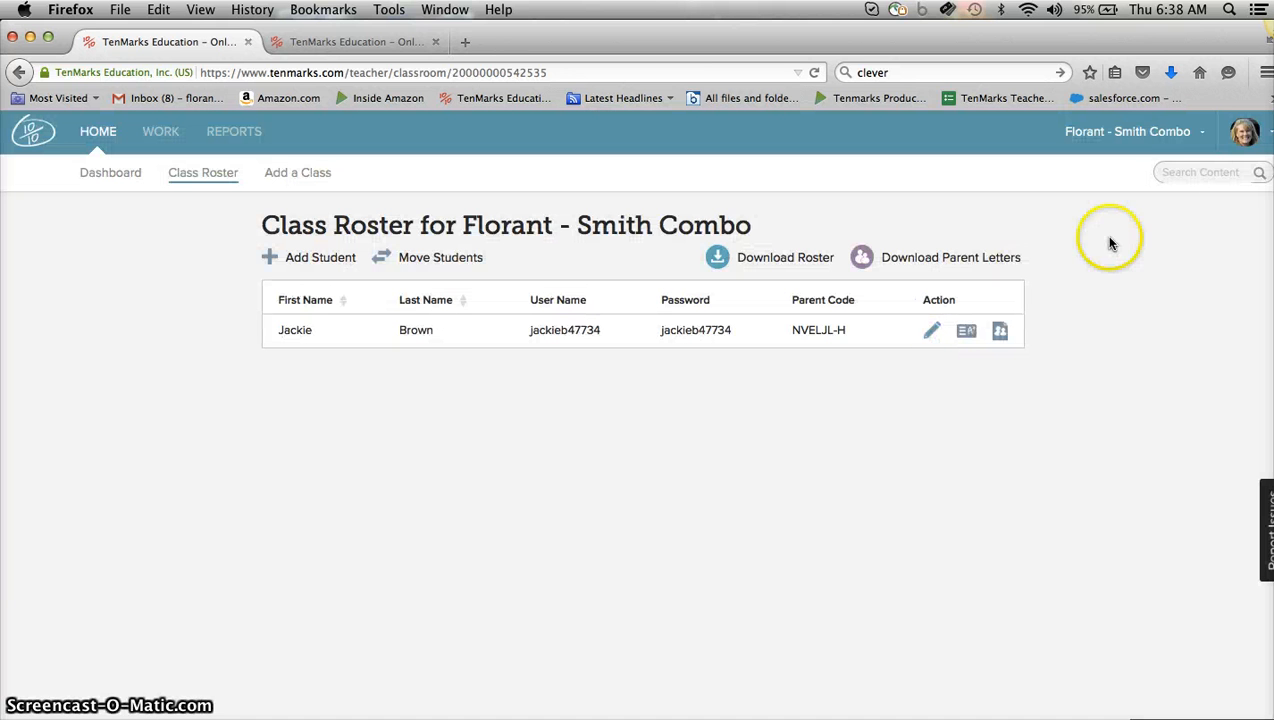
# Log out of the teacher account and log in as the student with the copied username and password.
pyautogui.click(1244, 131)
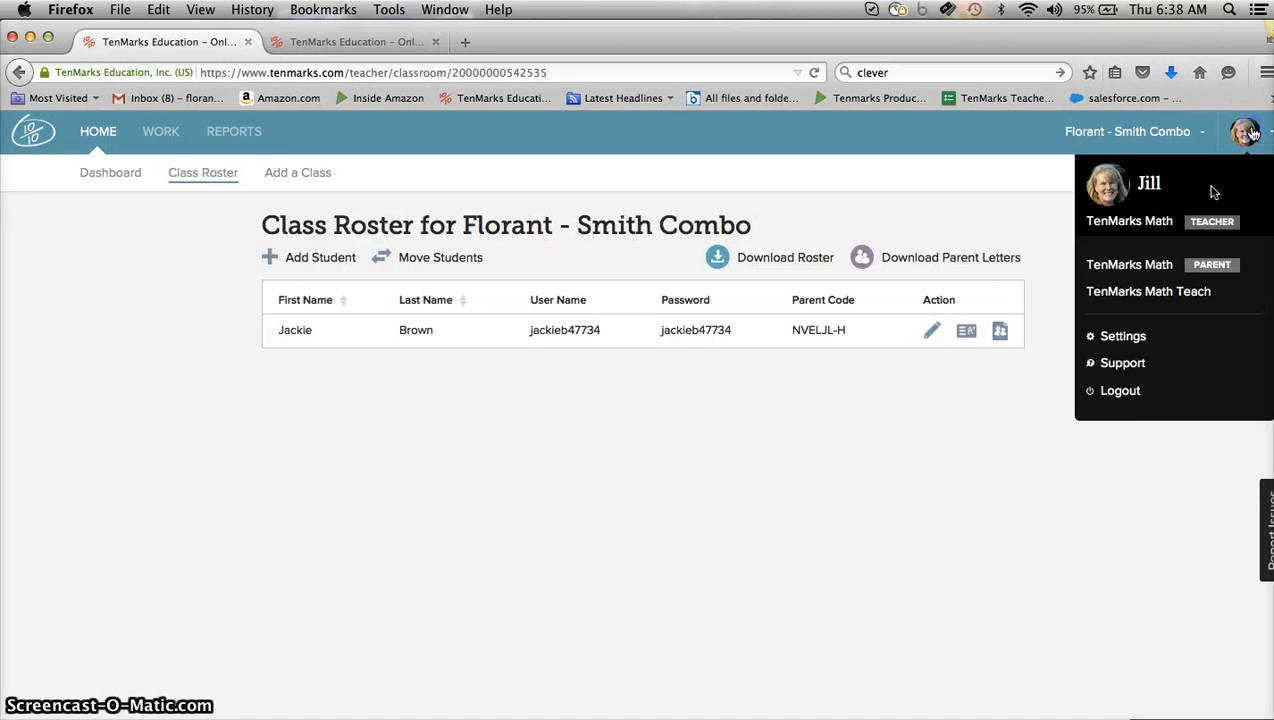
pyautogui.click(1122, 390)
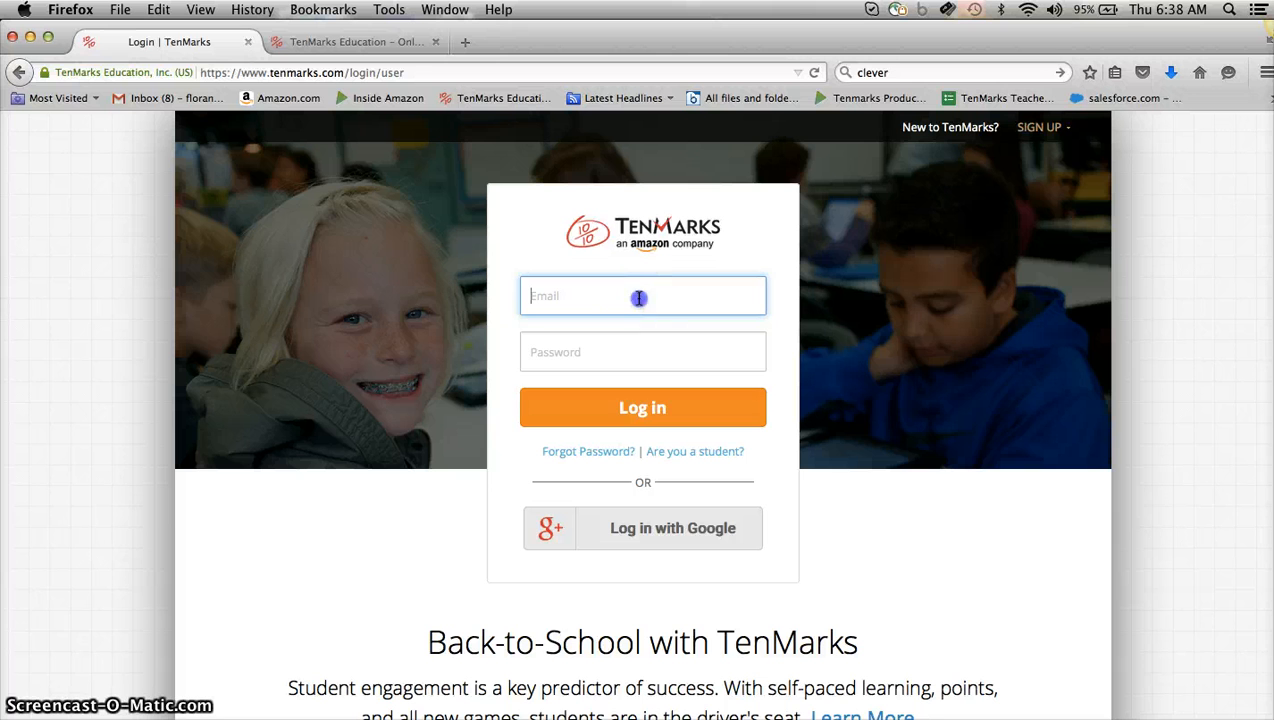
pyautogui.click(641, 293)
pyautogui.press('super+v')
pyautogui.click(600, 349)
pyautogui.press('super+v')
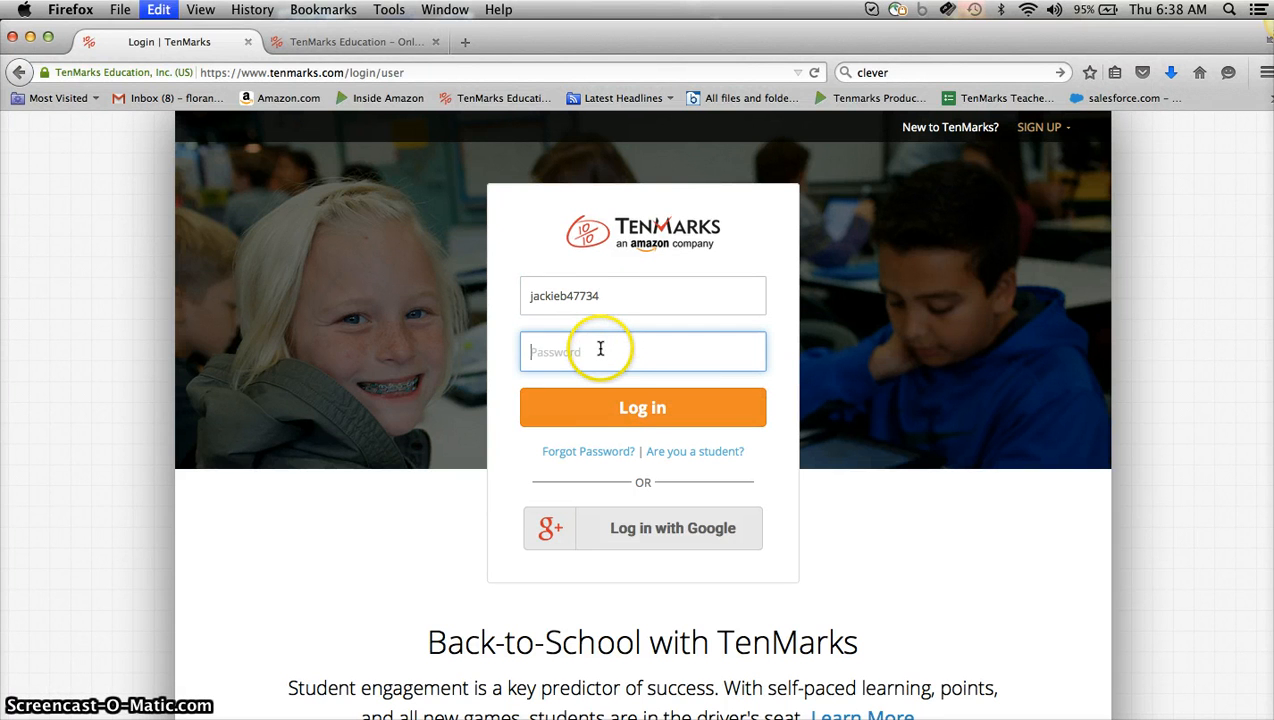
pyautogui.click(610, 408)
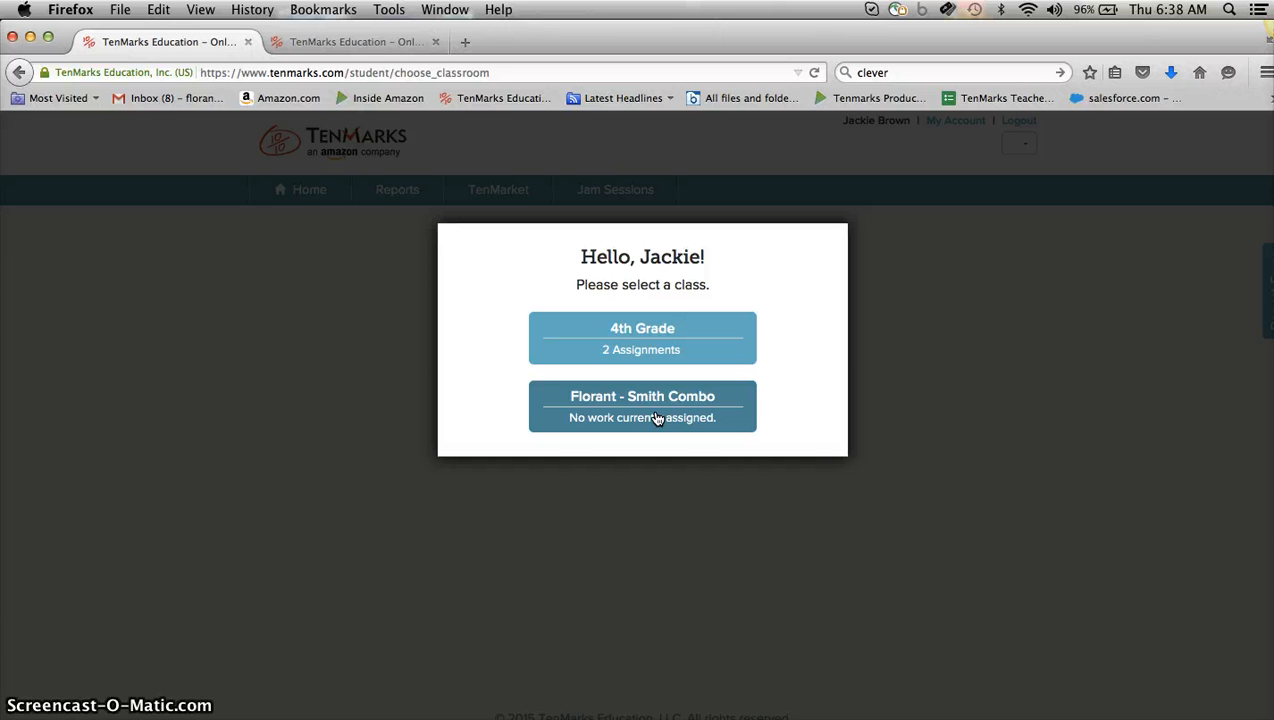
# Switch to the Word document listing the steps to add a flexible class, review it, and return to the browser.
pyautogui.press('super+Tab')
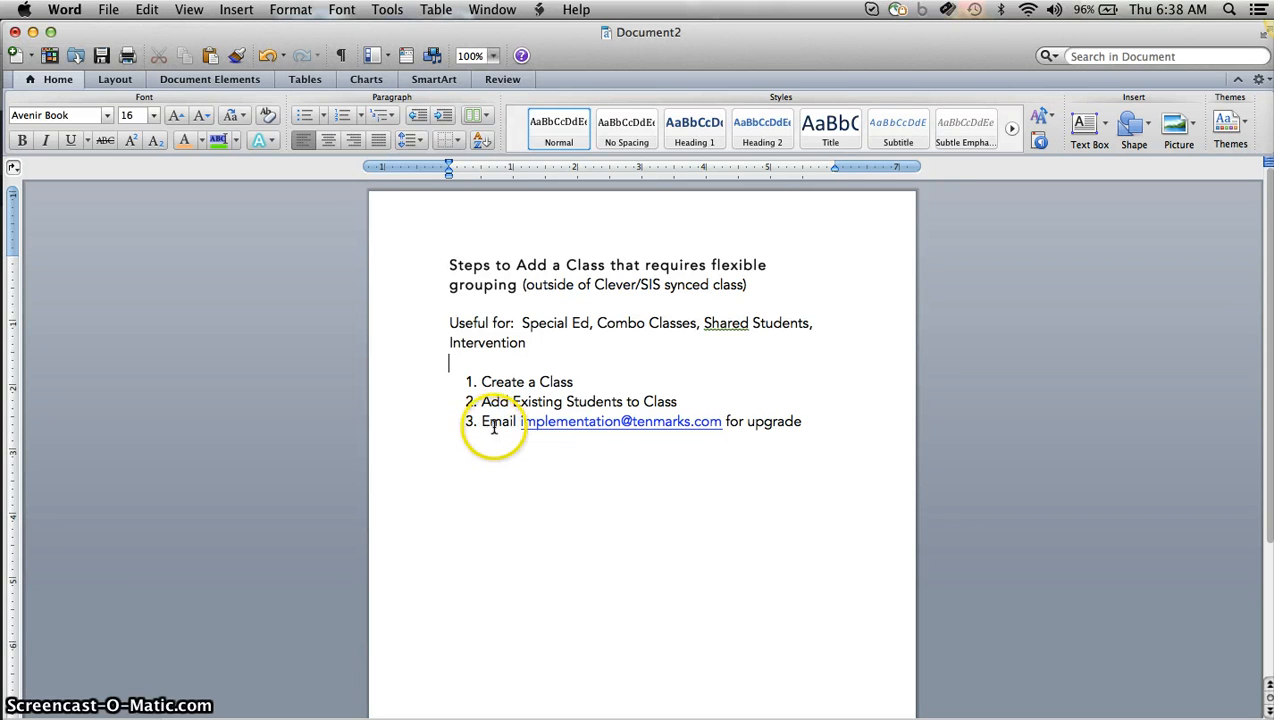
pyautogui.click(775, 441)
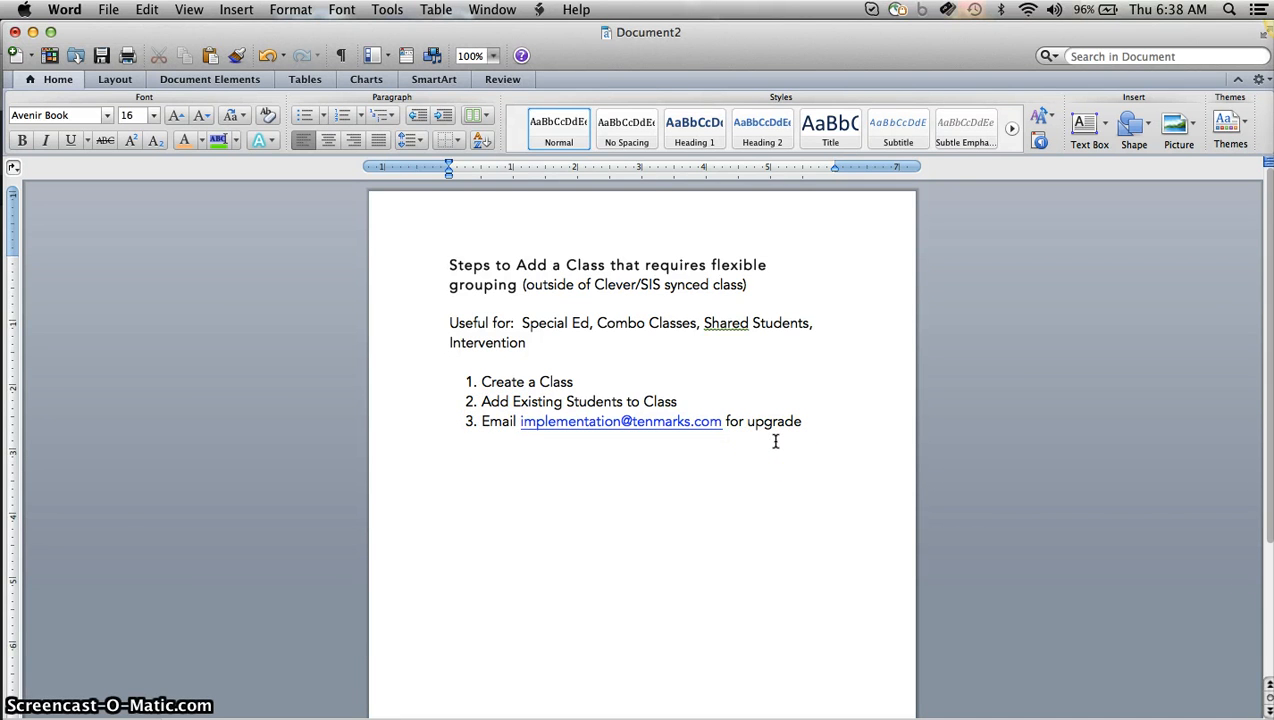
pyautogui.click(741, 467)
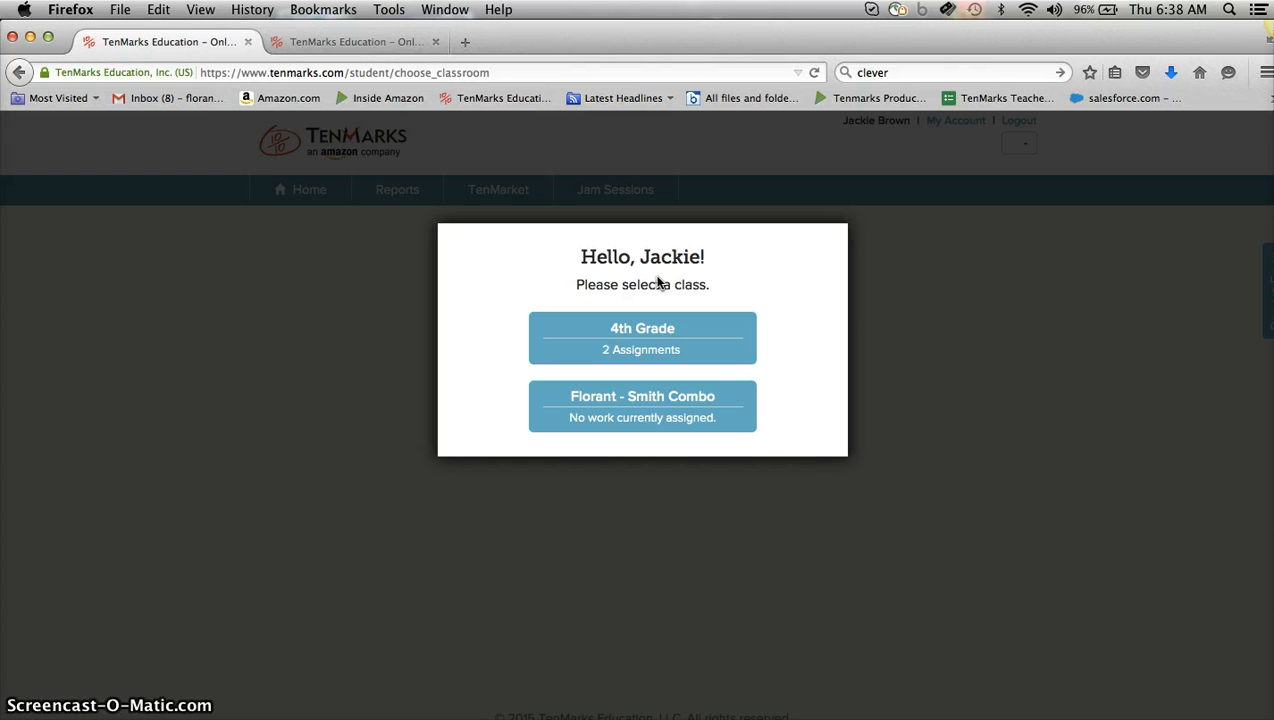
pyautogui.click(798, 298)
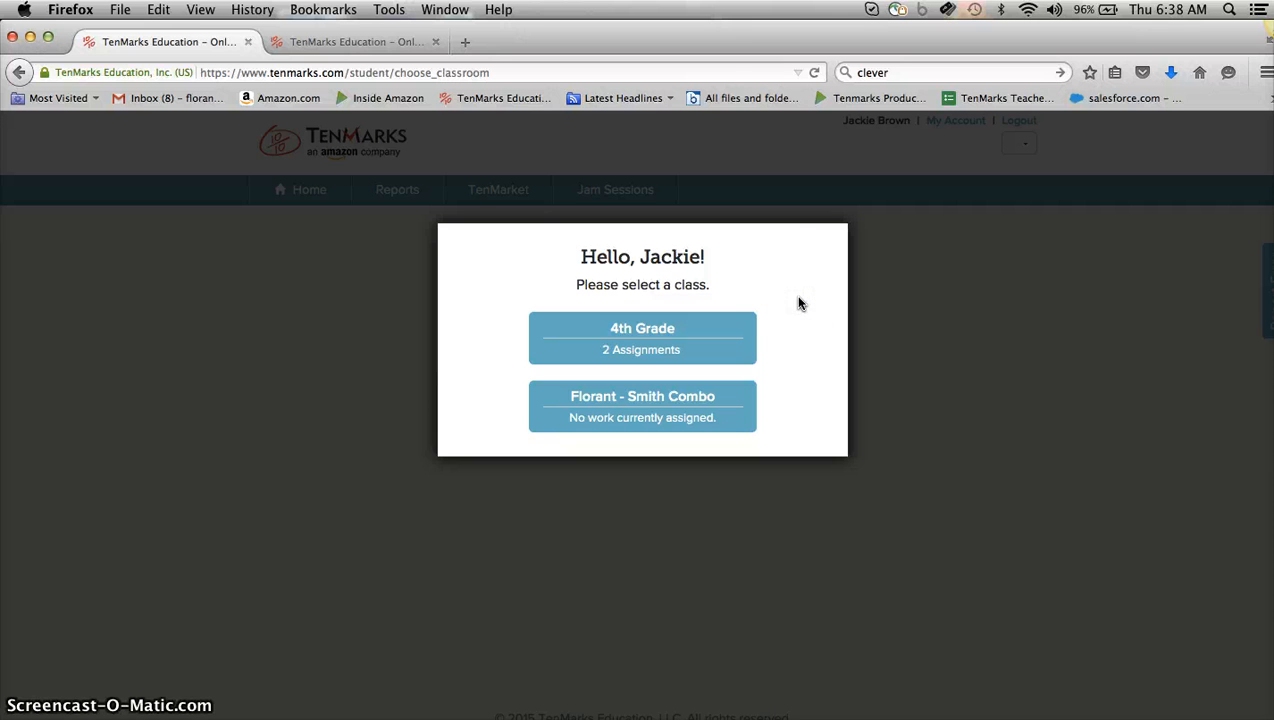